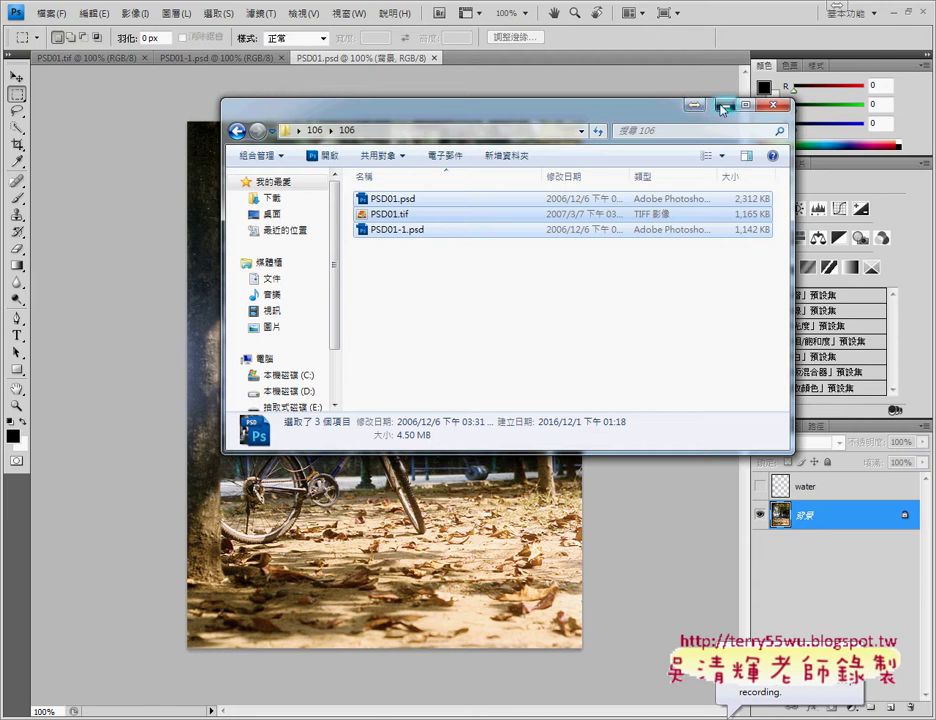
- Minimize Explorer, move PSD01.tif to the last tab and show the valve reference photo
left_click(702, 104)
left_click_drag(90, 57, 425, 70)
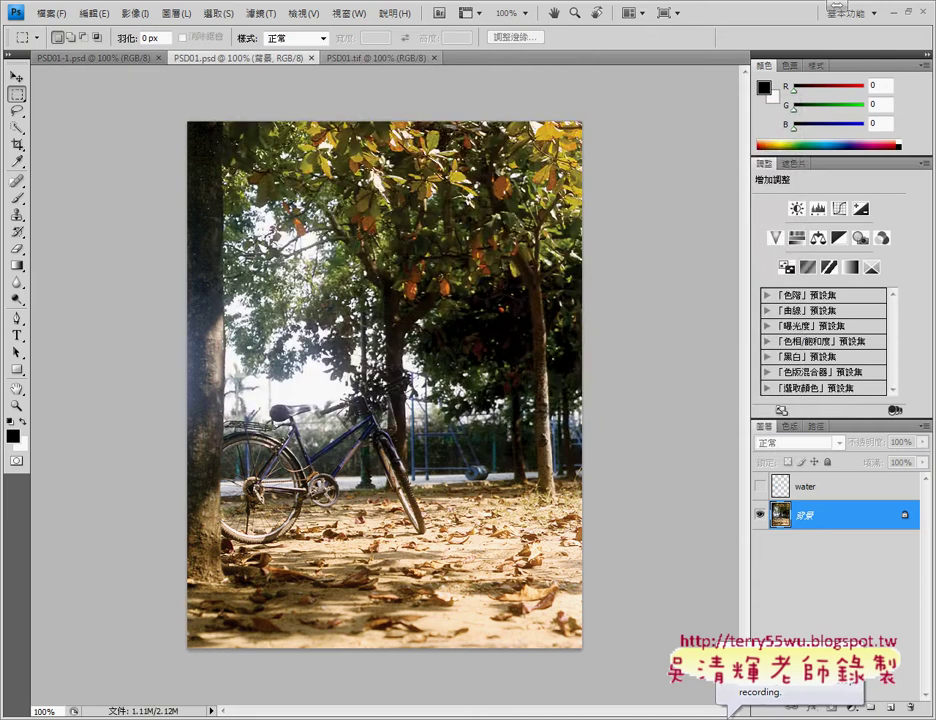
left_click(378, 58)
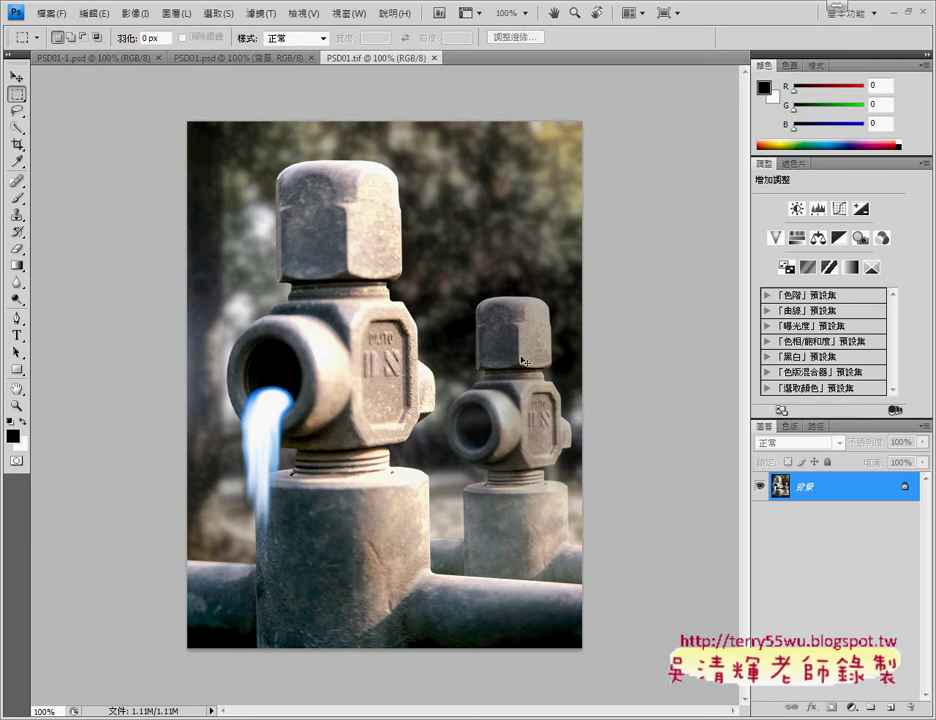
left_click_drag(480, 554, 513, 547)
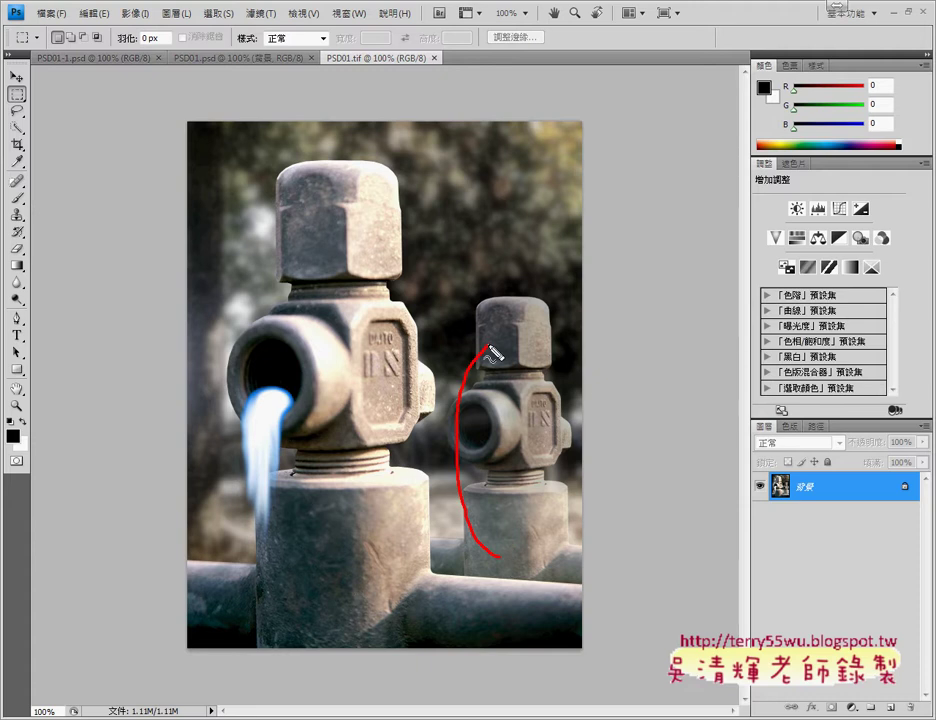
mouse_move(650, 375)
left_mouse_down()
mouse_move(603, 425)
mouse_move(607, 441)
left_mouse_up()
mouse_move(688, 400)
left_mouse_down()
mouse_move(708, 428)
mouse_move(682, 402)
left_mouse_up()
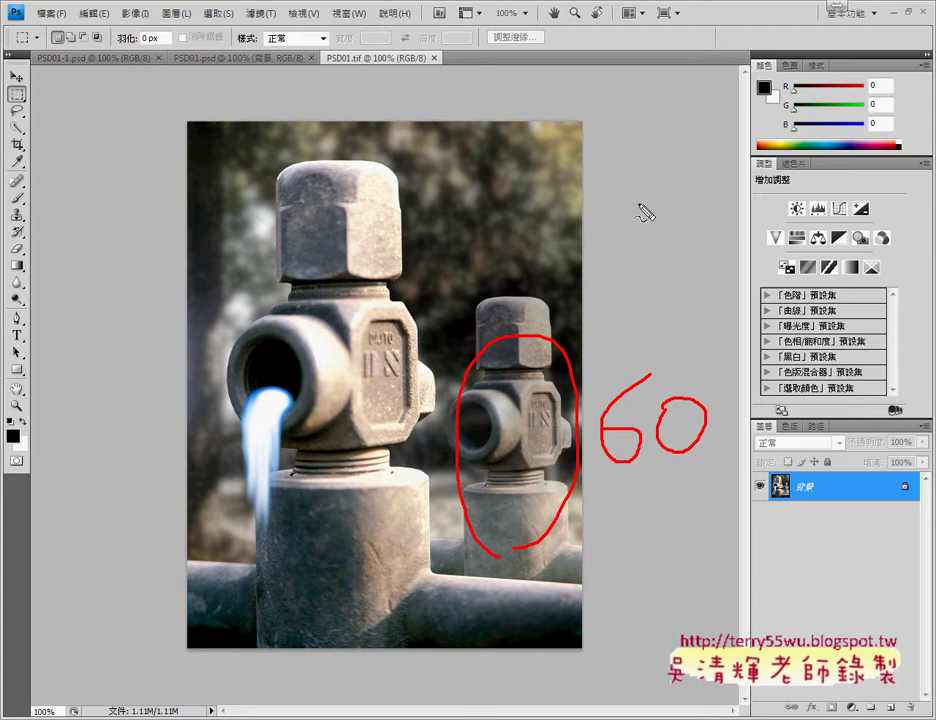
left_click_drag(440, 172, 525, 238)
key("ctrl+z")
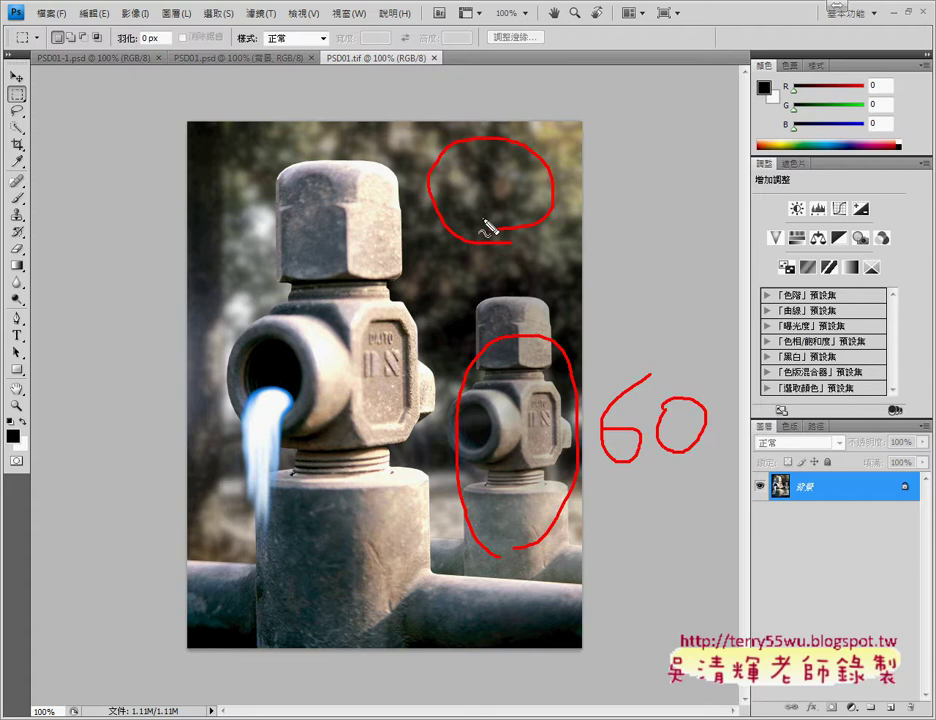
right_click(432, 189)
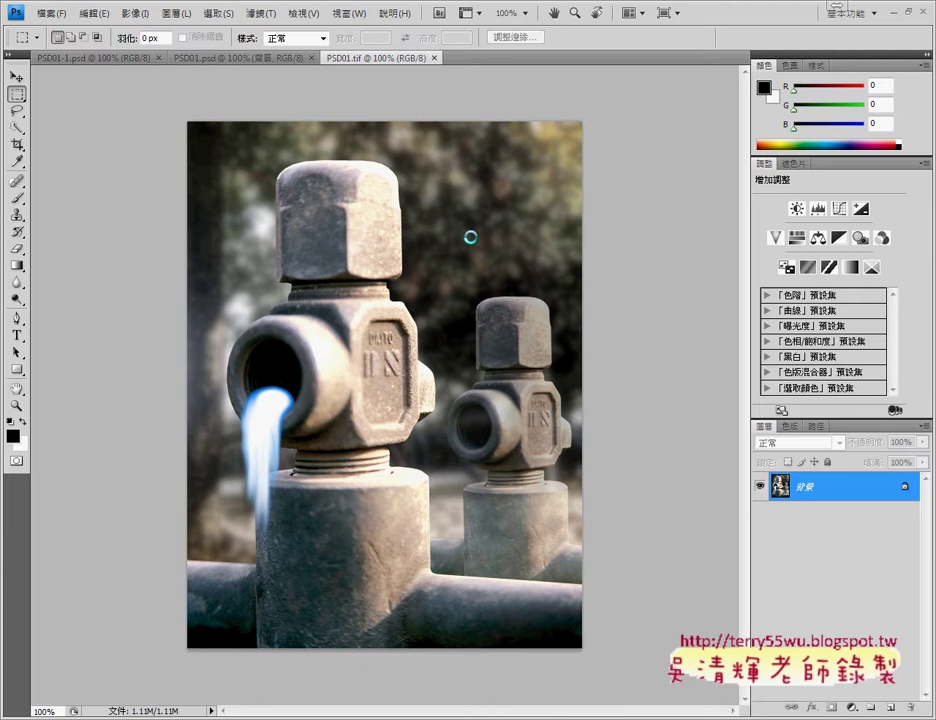
- Compare the PSD01.psd bicycle scene with the PSD01.tif reference, then open Image > Adjustments
left_click(250, 61)
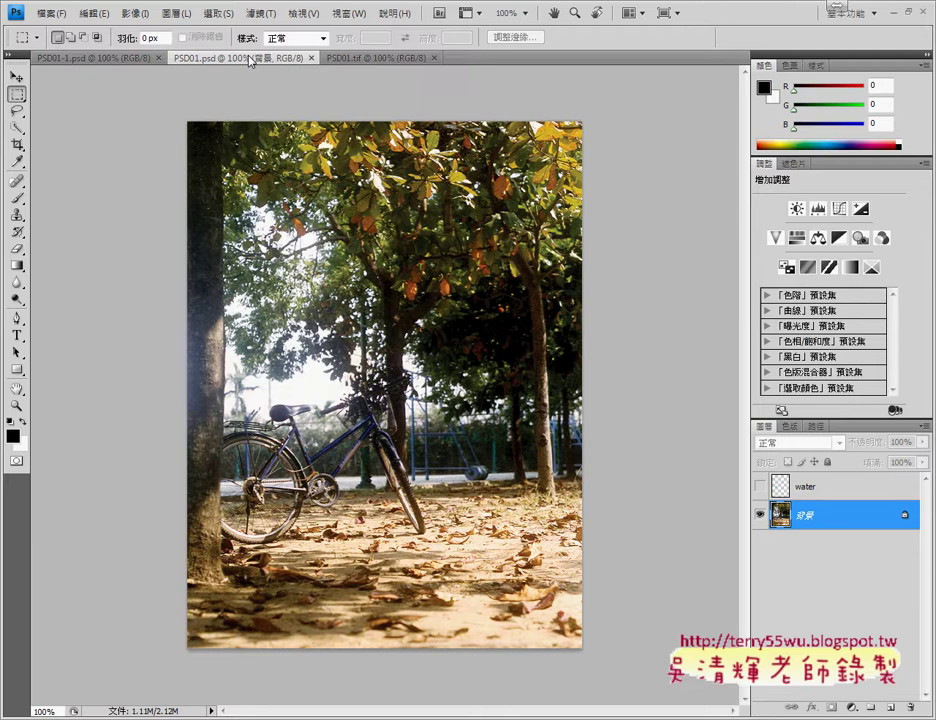
left_click(358, 58)
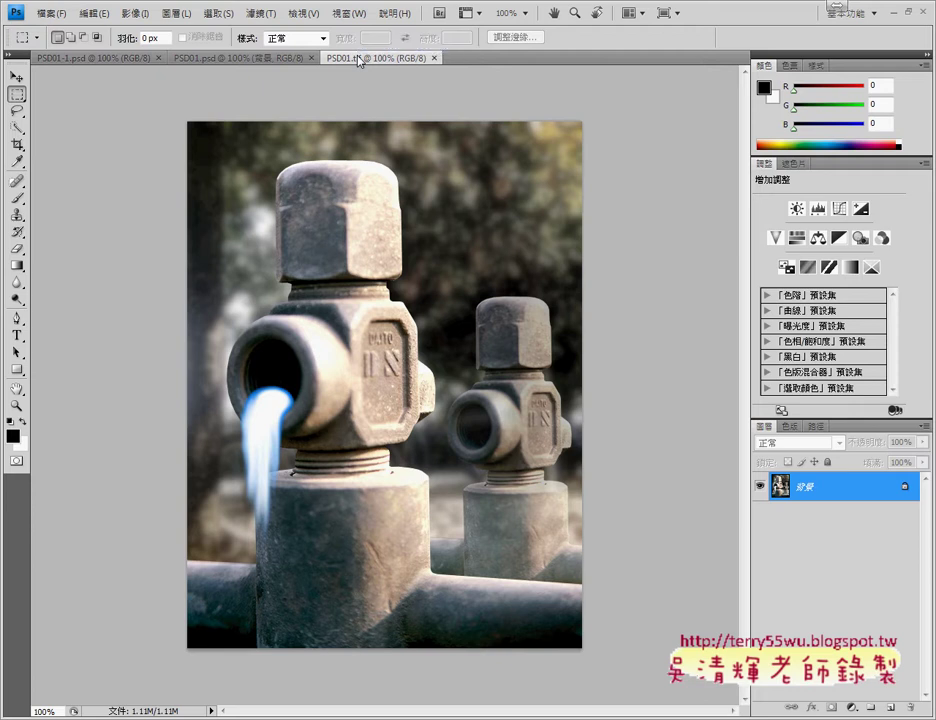
left_click(133, 13)
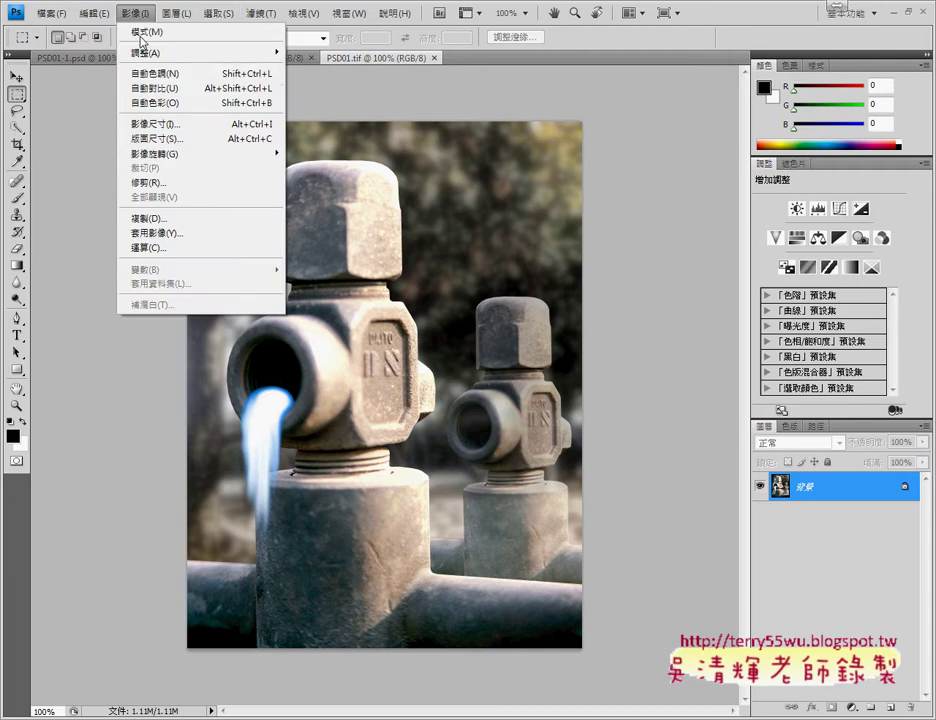
mouse_move(200, 52)
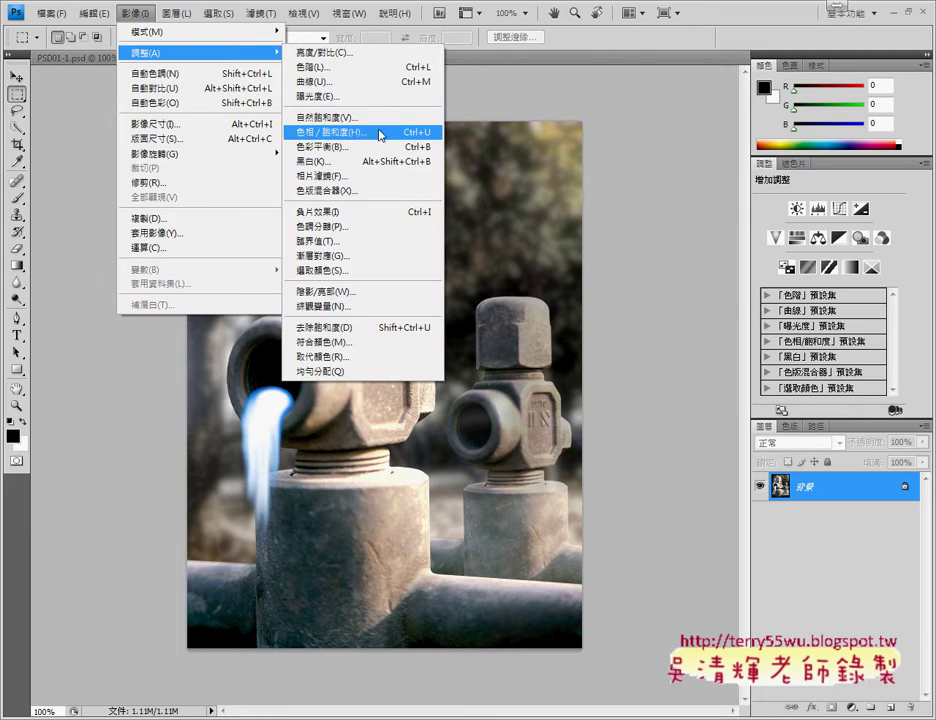
- Browse Filter > Blur without applying anything, then bring up the task 106 exam PDF
left_click(271, 33)
left_click(270, 13)
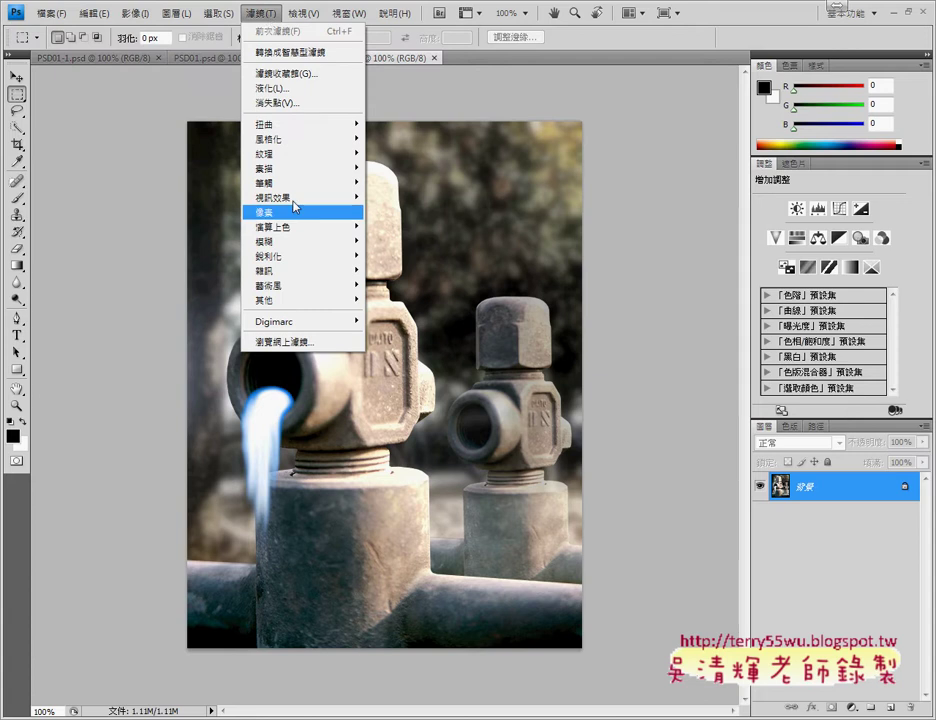
mouse_move(266, 242)
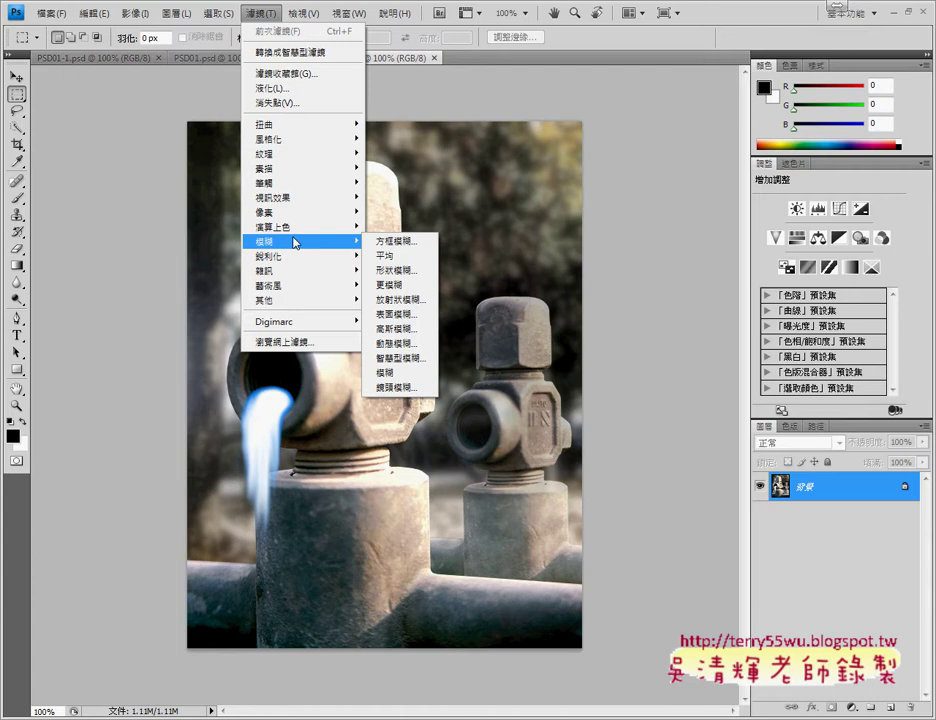
left_click(201, 598)
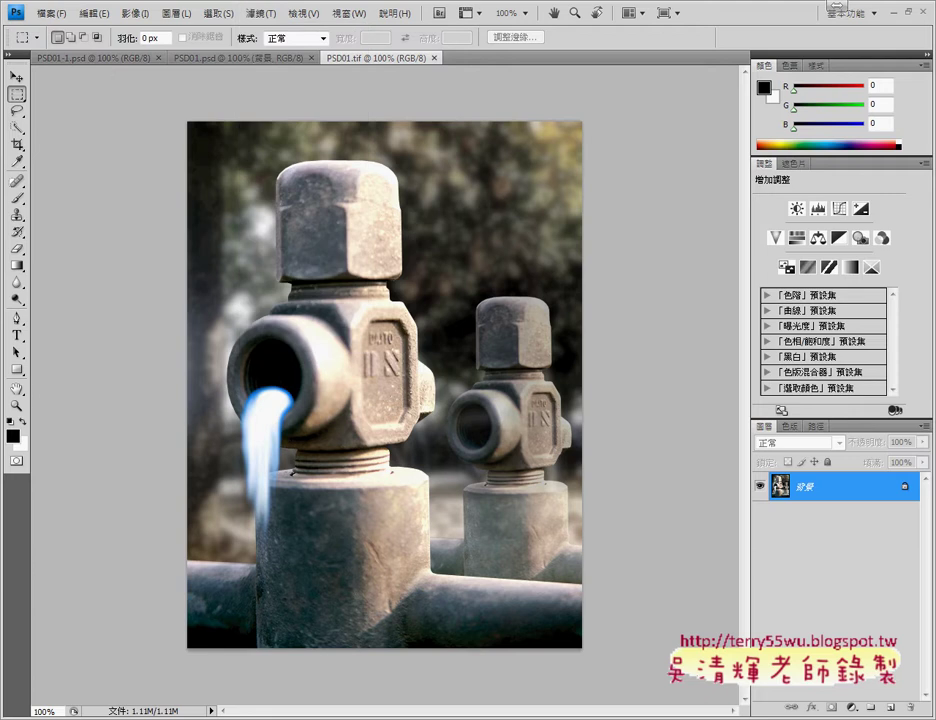
left_click(214, 640)
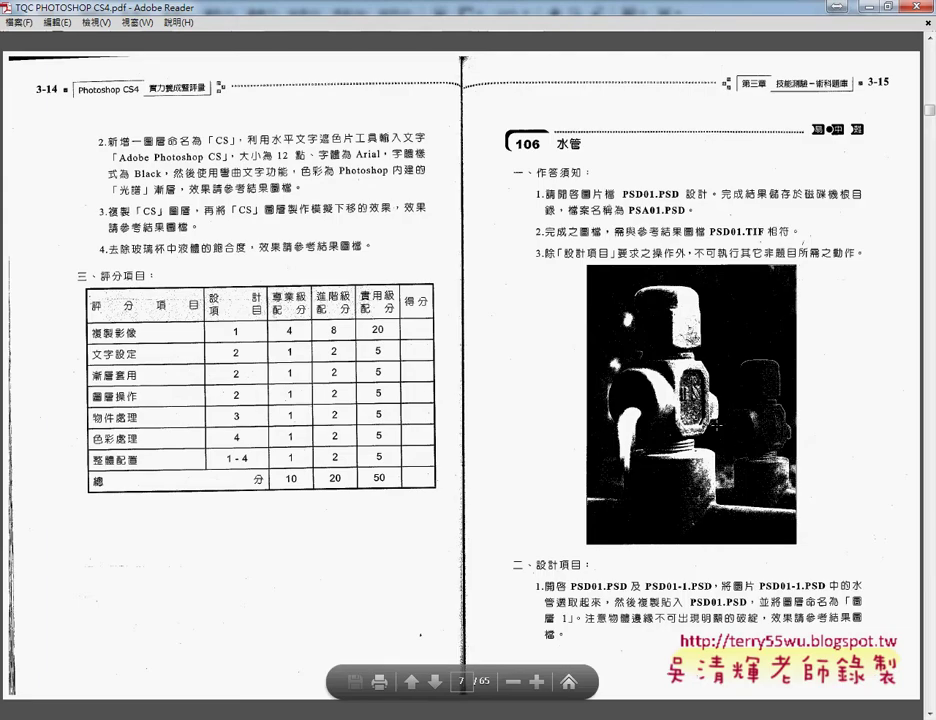
scroll(716, 425, "down", 1)
scroll(716, 425, "up", 1)
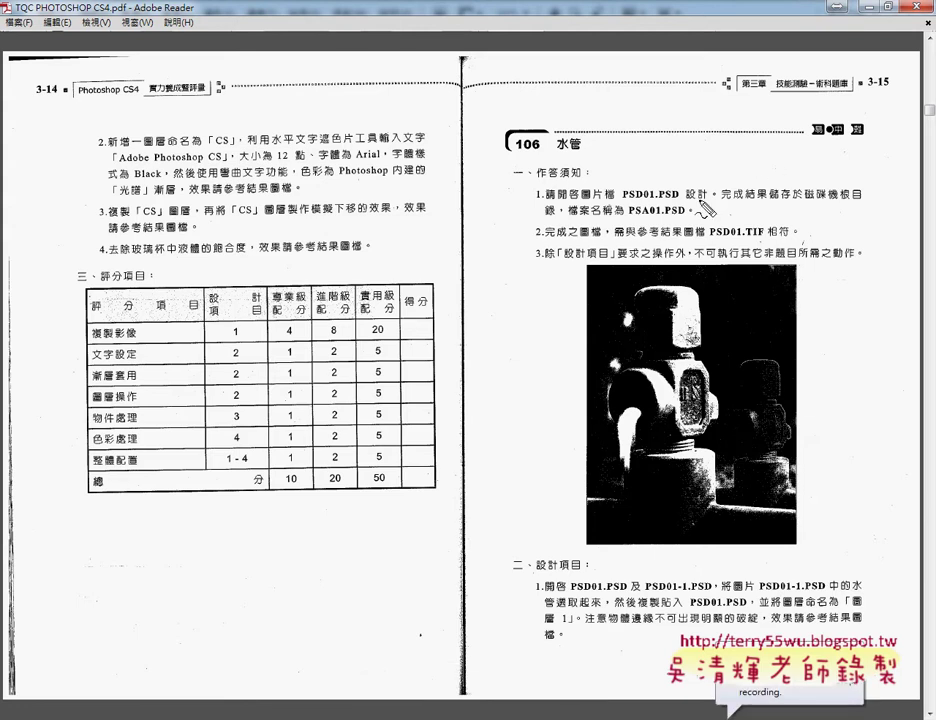
left_click_drag(709, 239, 766, 234)
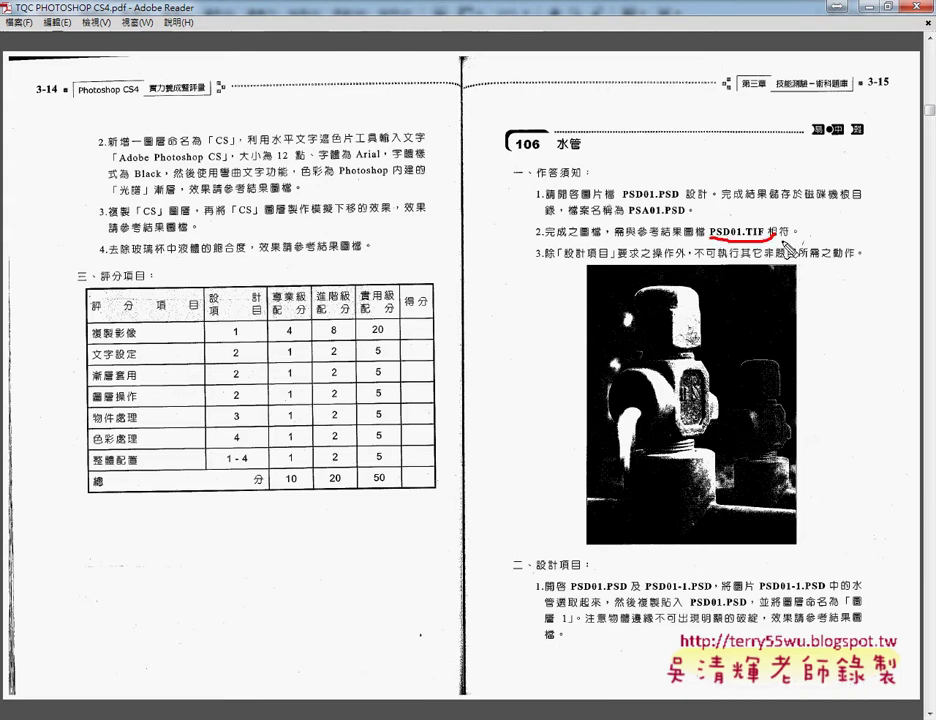
left_click_drag(571, 591, 812, 594)
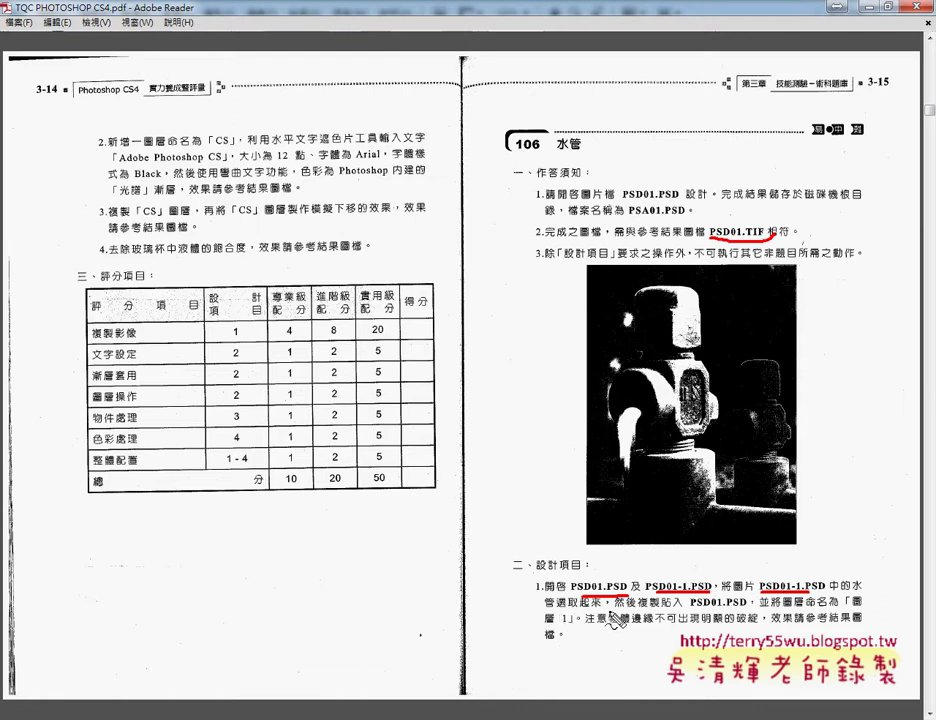
mouse_move(570, 502)
left_mouse_down()
mouse_move(598, 540)
mouse_move(795, 545)
mouse_move(736, 512)
mouse_move(705, 300)
mouse_move(628, 340)
mouse_move(593, 500)
left_mouse_up()
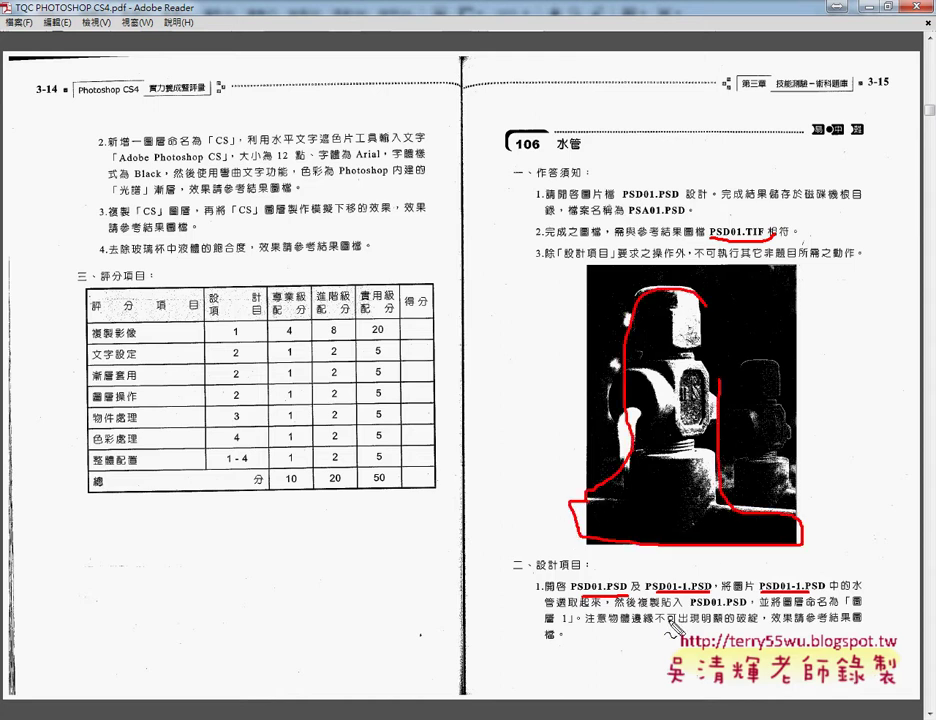
left_click_drag(690, 607, 748, 607)
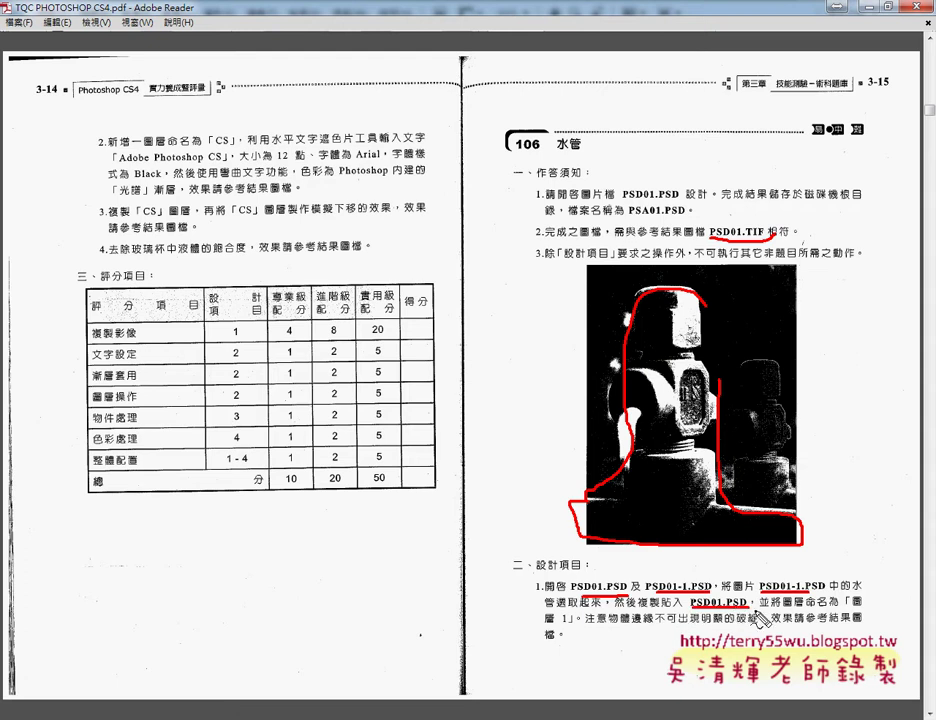
left_click_drag(843, 605, 866, 604)
left_click_drag(551, 628, 577, 627)
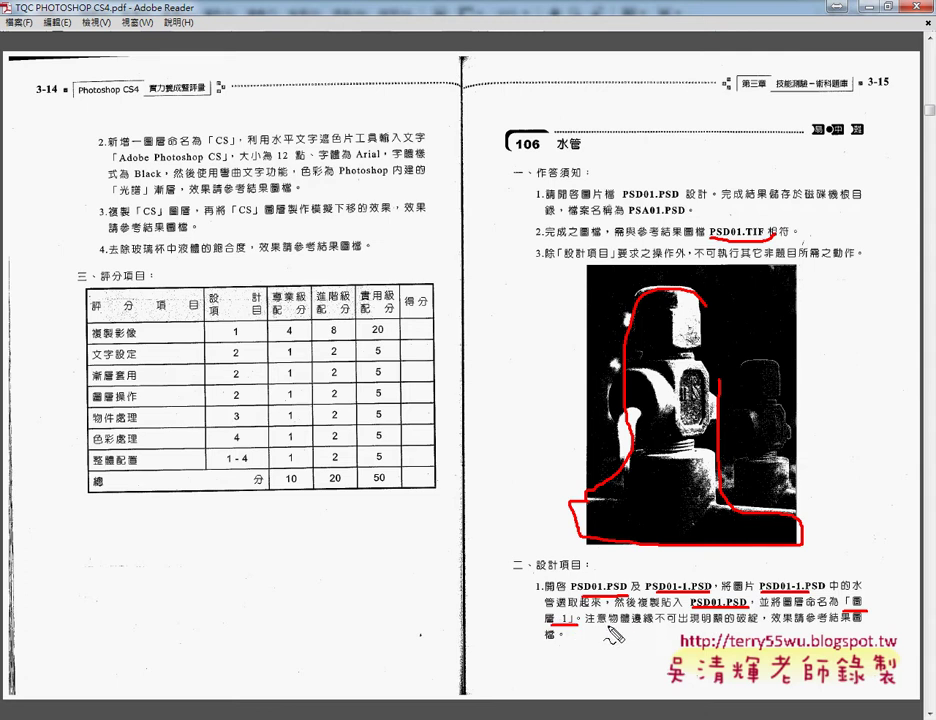
left_click_drag(653, 625, 675, 624)
key("Escape")
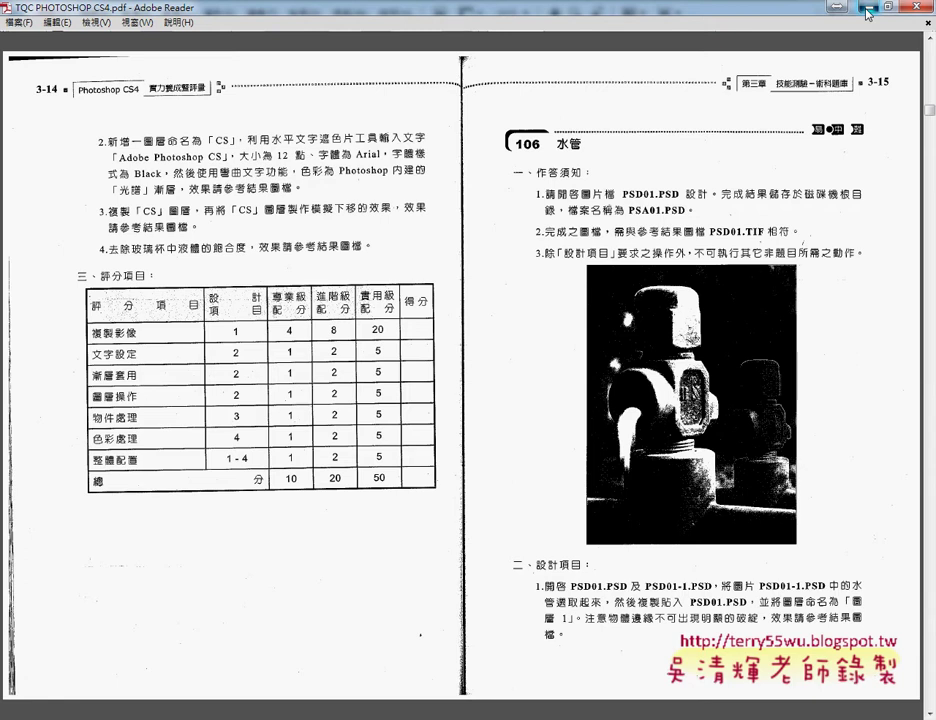
- Minimize Adobe Reader and show the PSD01-1.psd valve photo in Photoshop
left_click(867, 12)
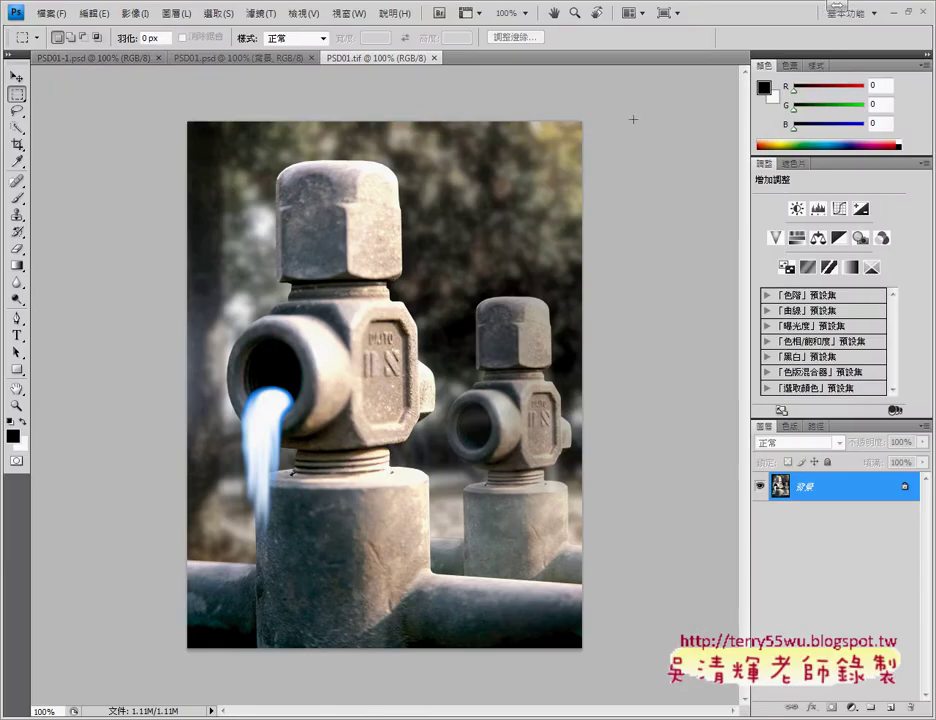
left_click(80, 58)
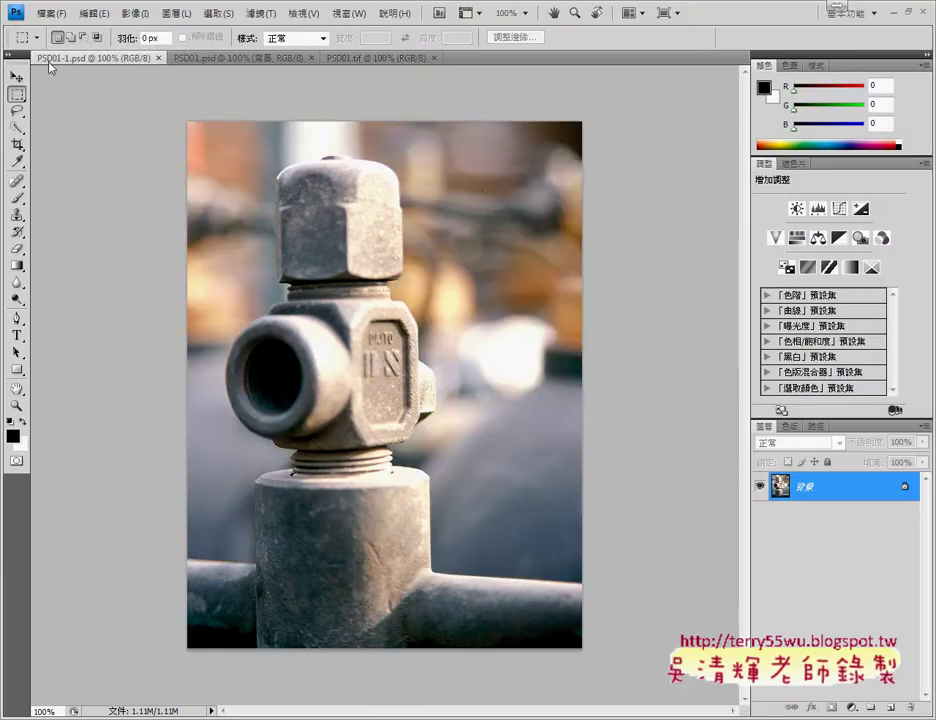
left_click(255, 60)
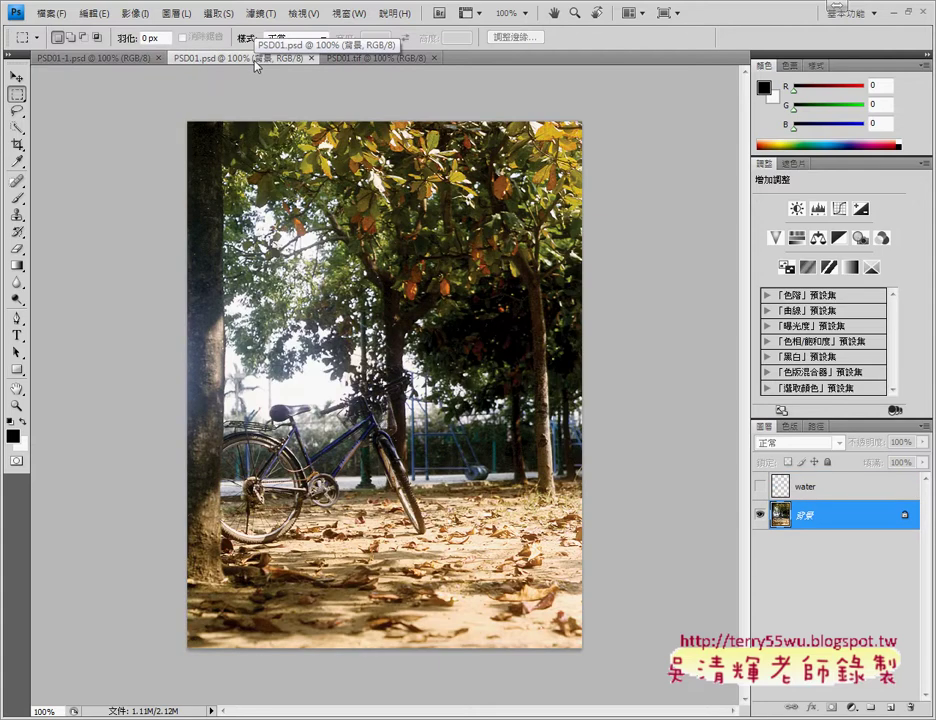
left_click(115, 60)
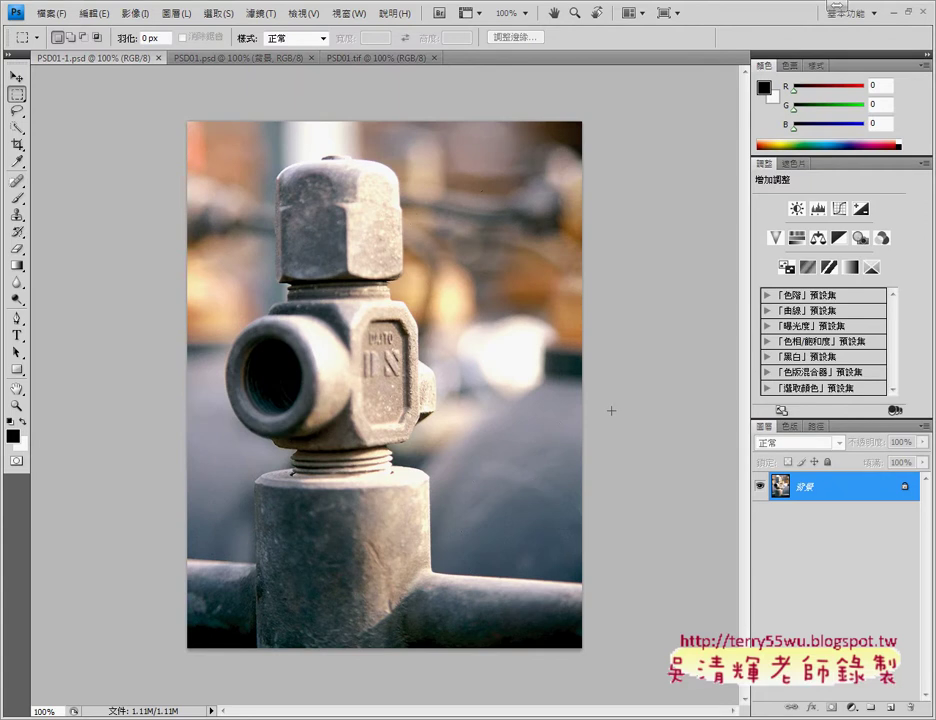
- Make the Quick Selection Tool active at brush size 30, after trying the Lasso
left_click(17, 110)
left_click(16, 128)
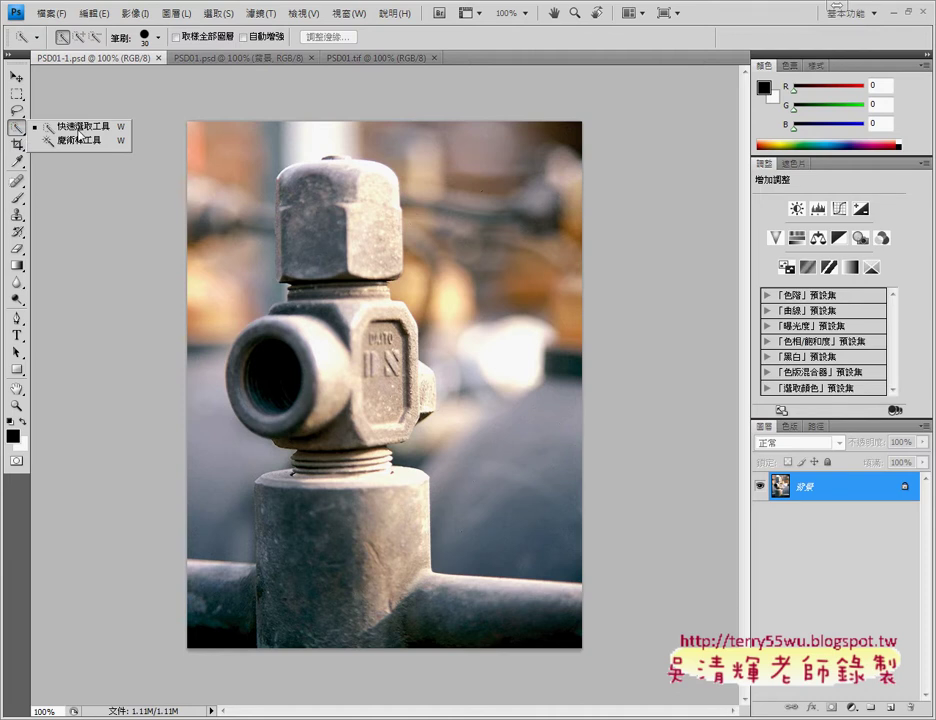
left_click(17, 110)
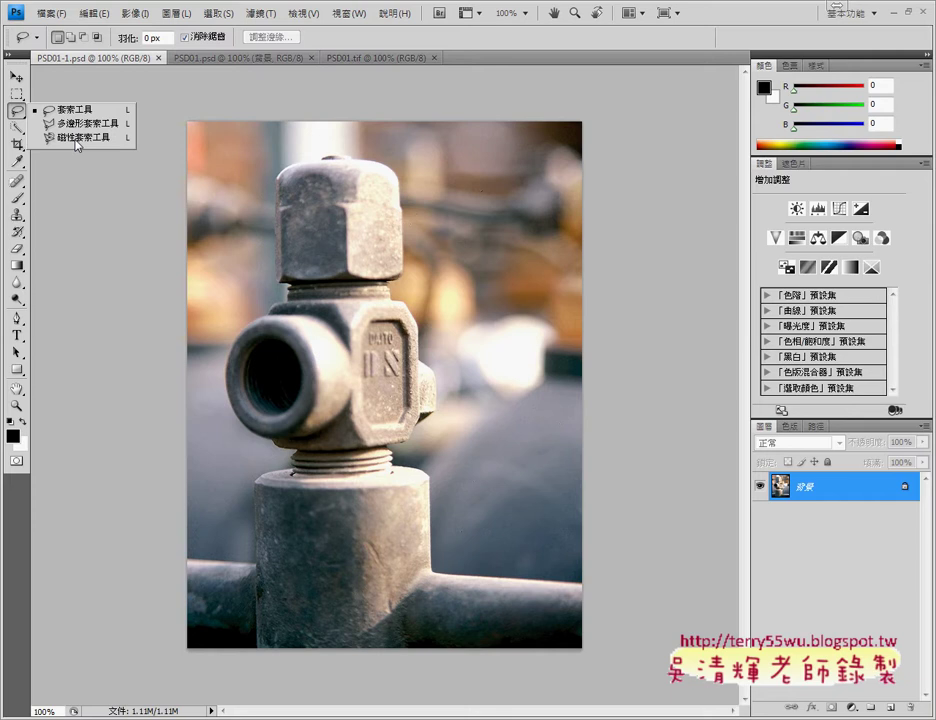
left_click(17, 127)
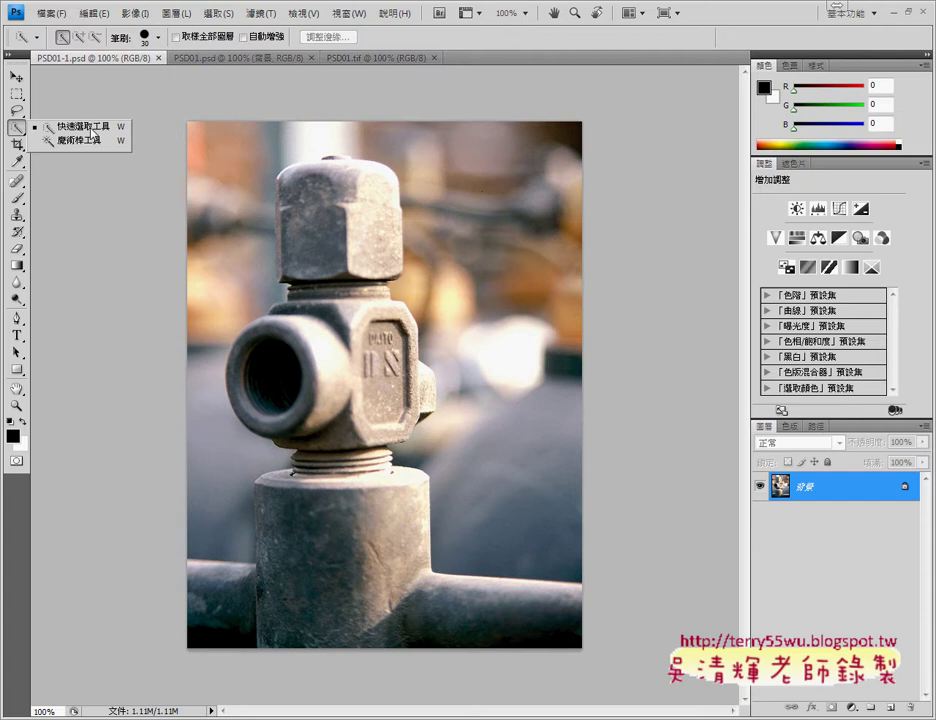
- Magic Wand-add seven blurred background areas around the valve to the selection
left_click(82, 150)
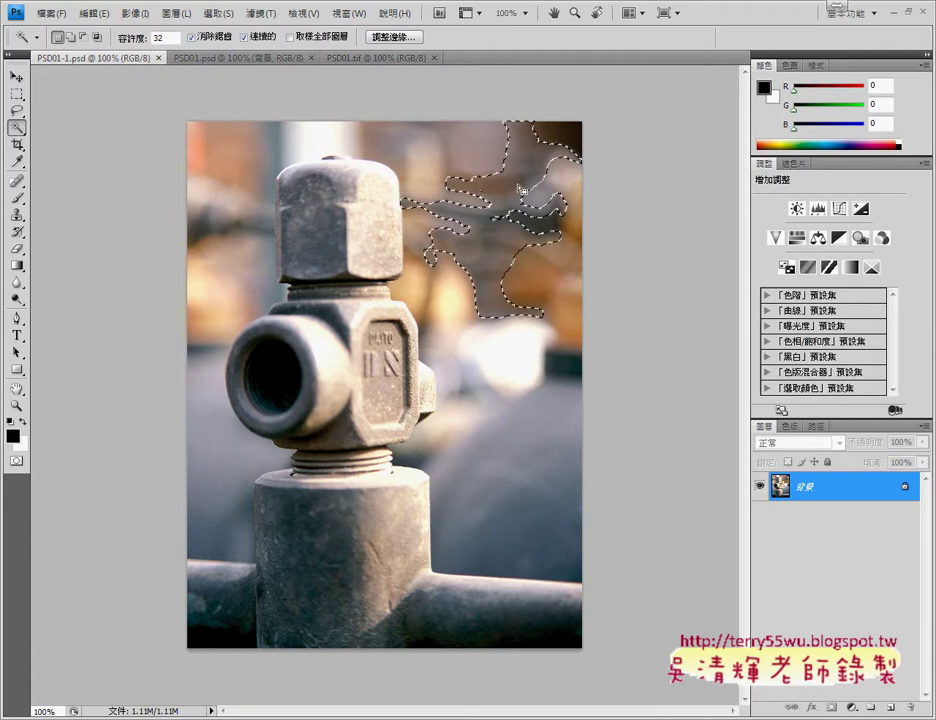
left_click(70, 37)
left_click(480, 157)
left_click(423, 185)
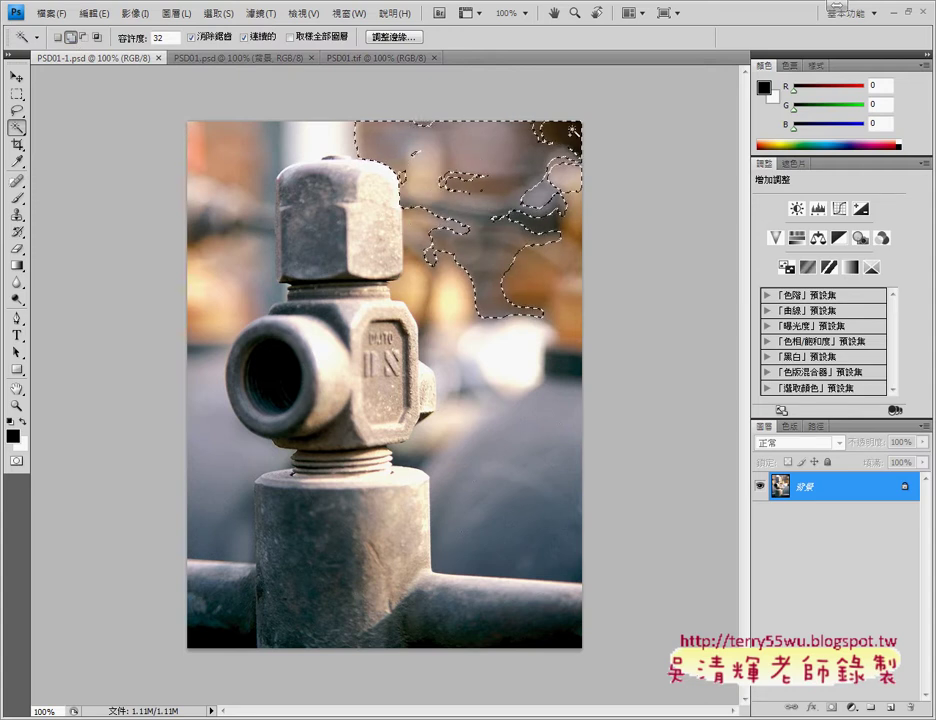
left_click(568, 265)
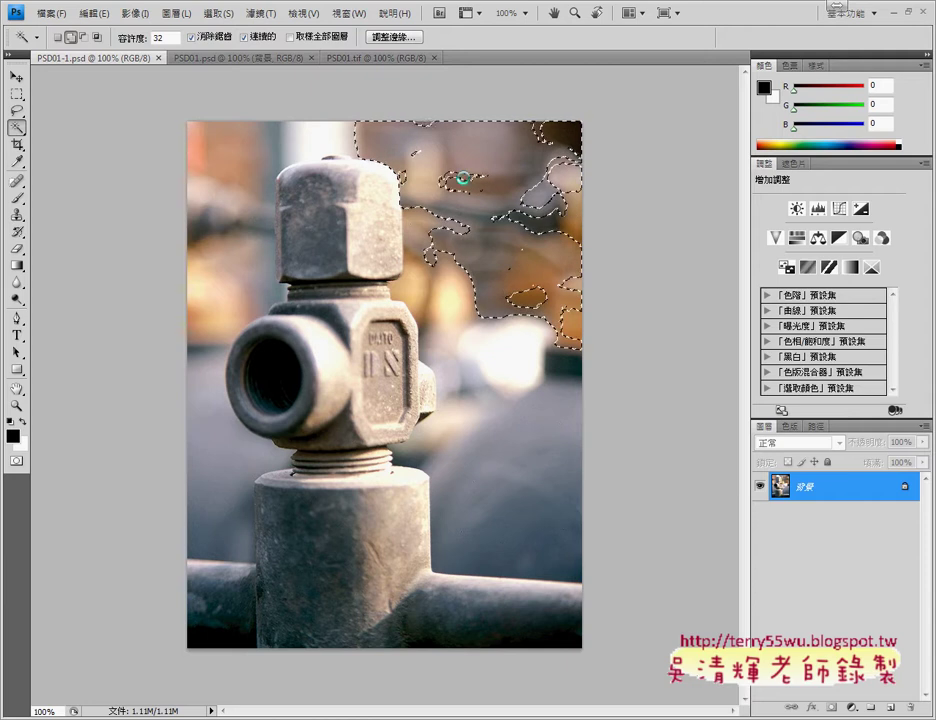
left_click(540, 185)
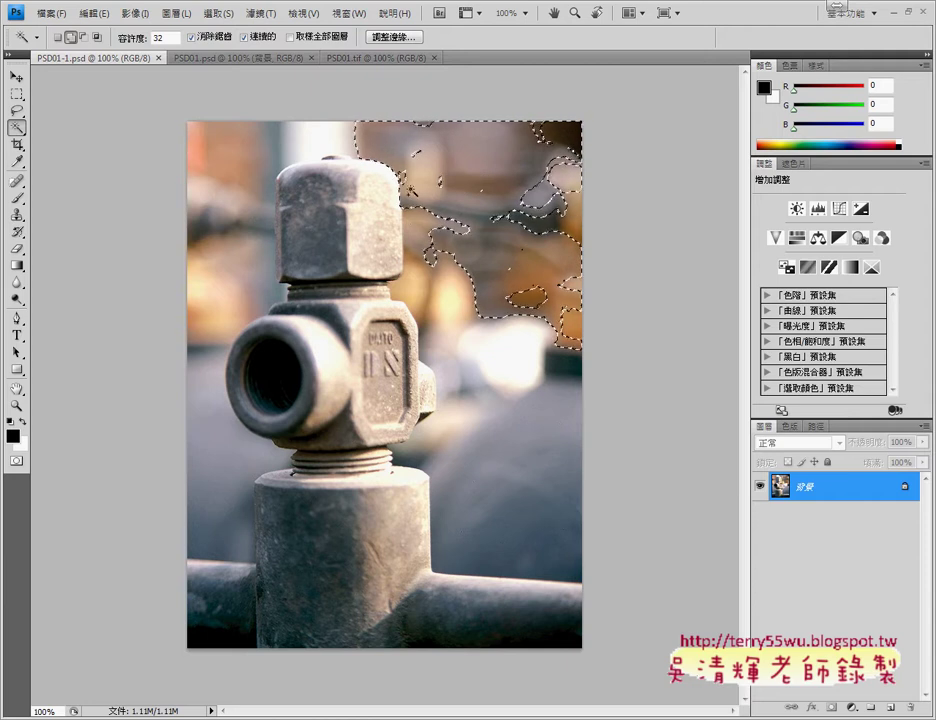
left_click(549, 449)
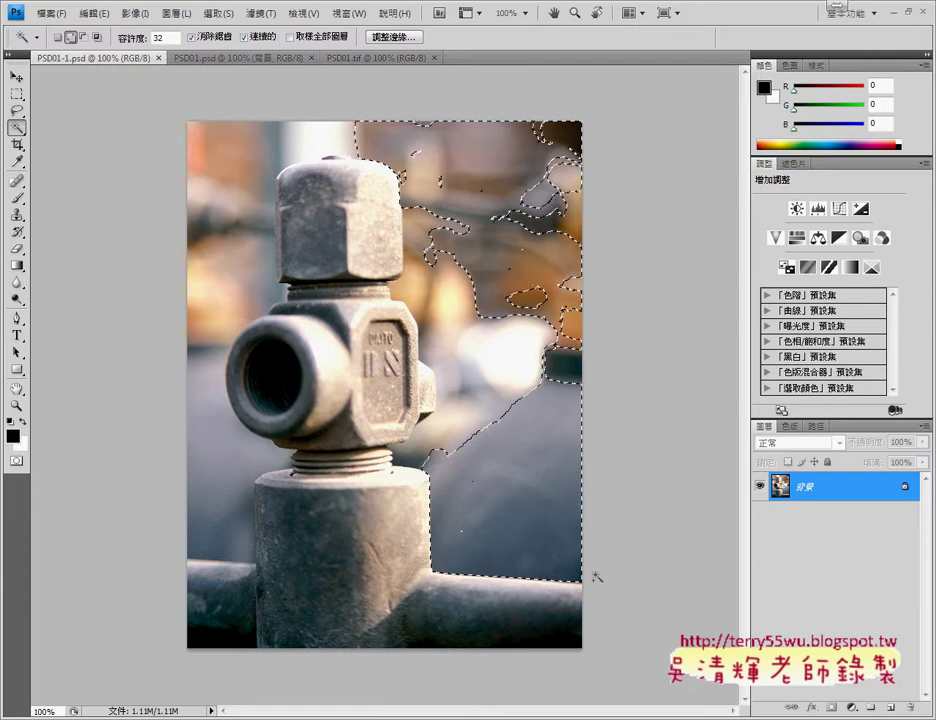
left_click(514, 363)
left_click(466, 405)
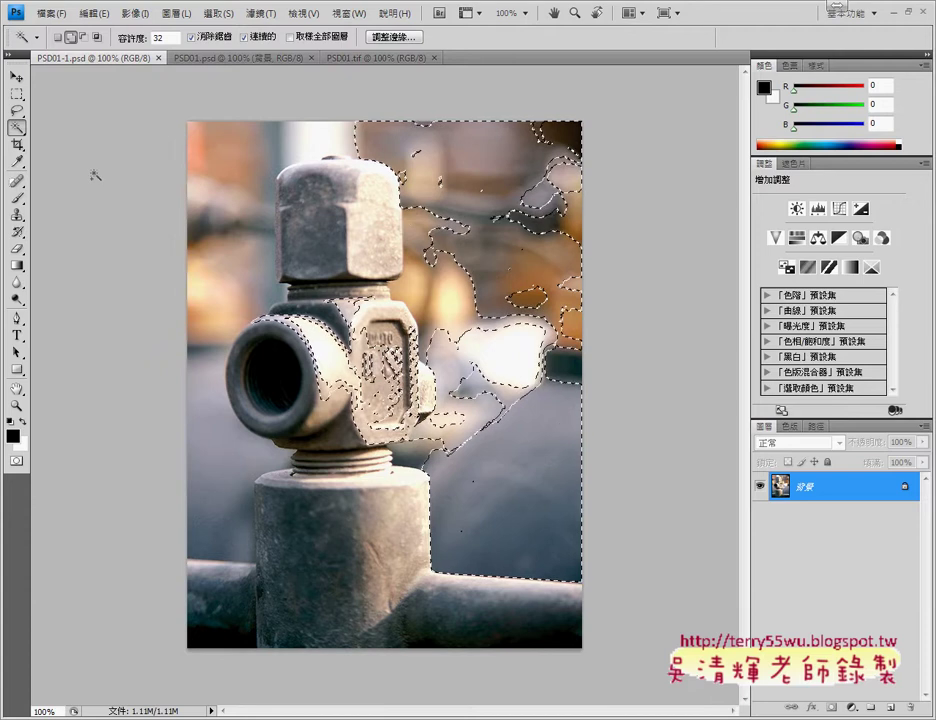
- Switch back to the Quick Selection tool and open the Select menu
right_click(17, 127)
left_click(86, 130)
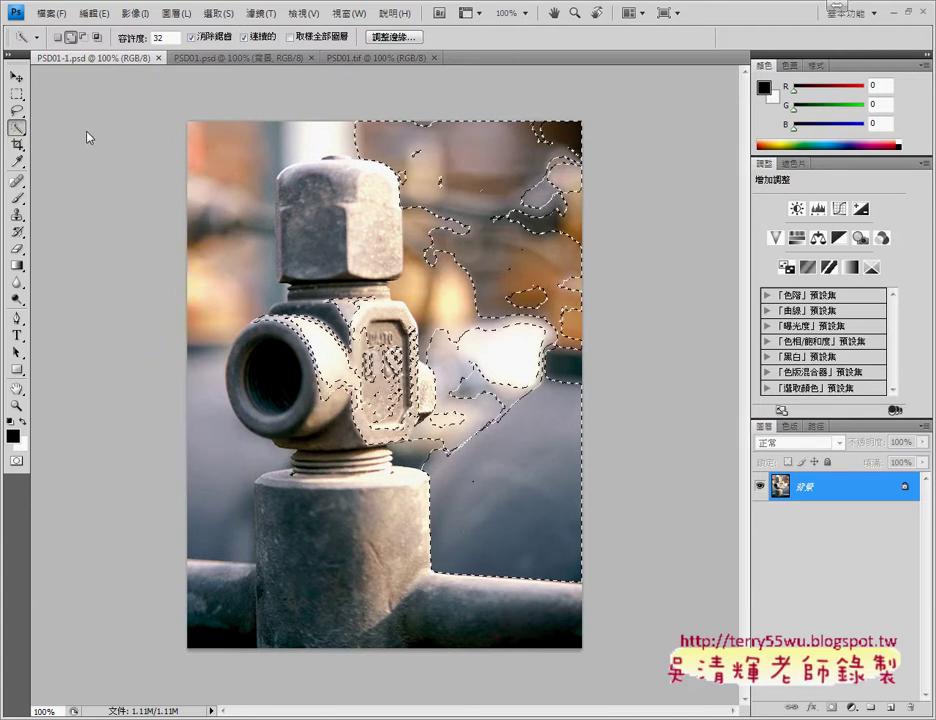
left_click(218, 16)
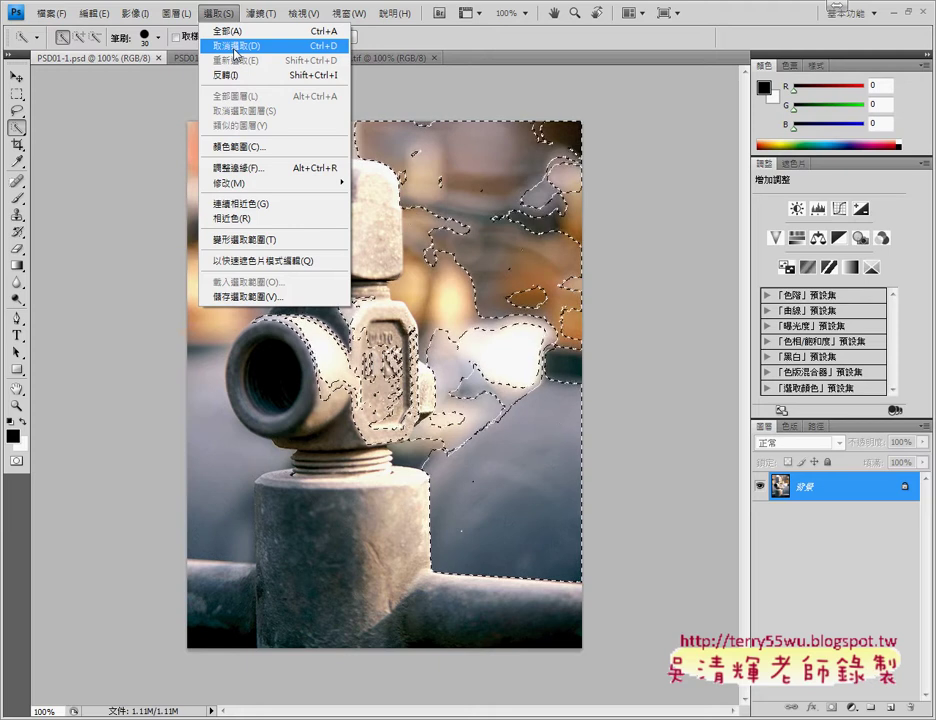
- Deselect, then paint an add-mode Quick Selection over the background on both sides of the fitting
left_click(235, 48)
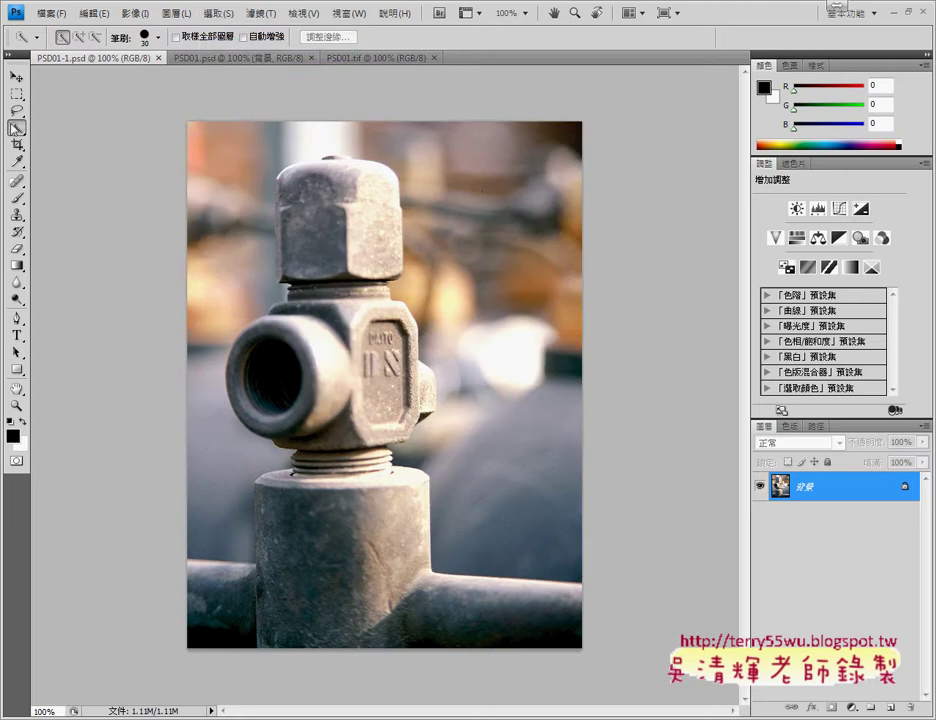
left_click(524, 176)
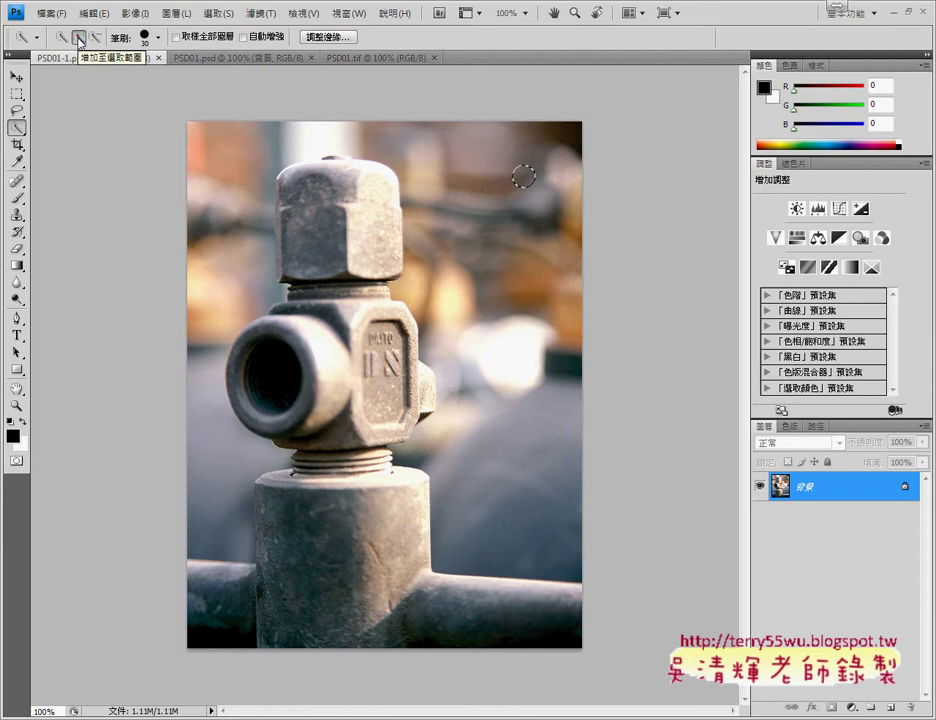
left_click(538, 230)
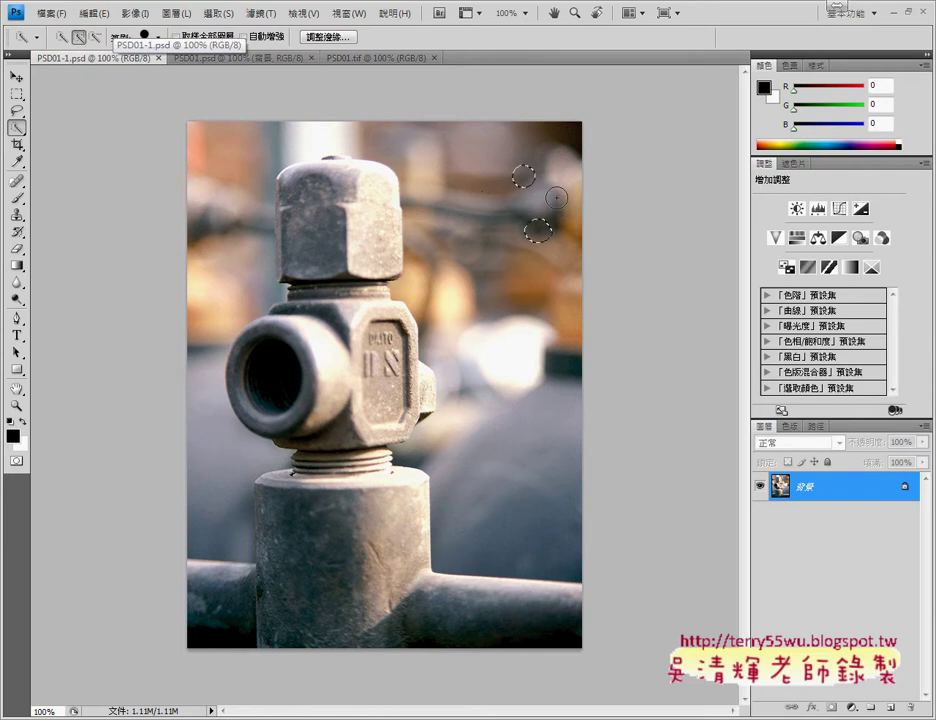
left_click_drag(556, 198, 423, 158)
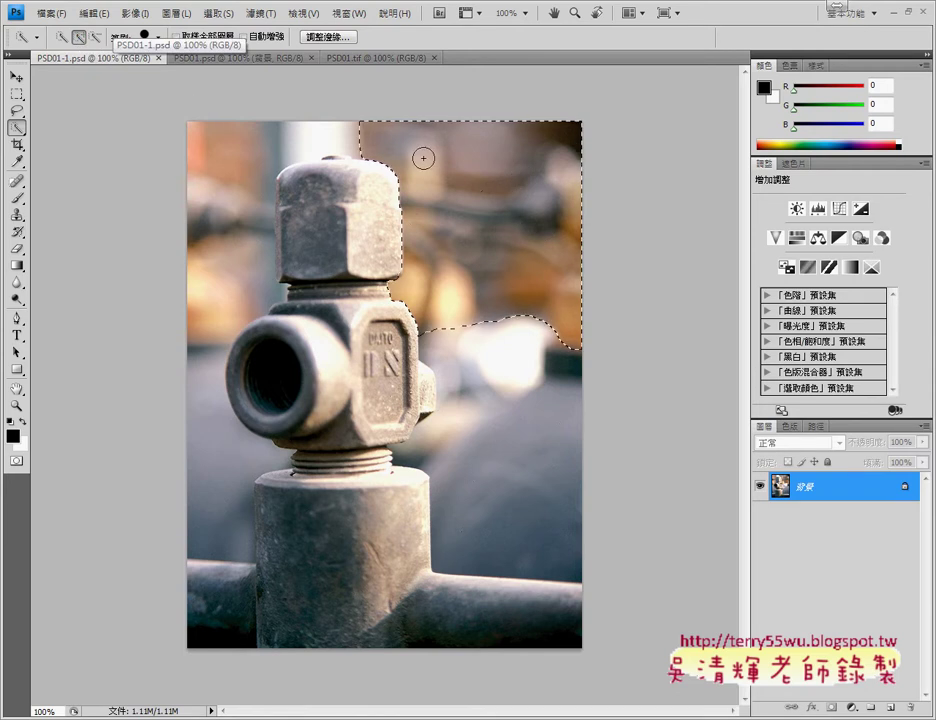
left_click(568, 410)
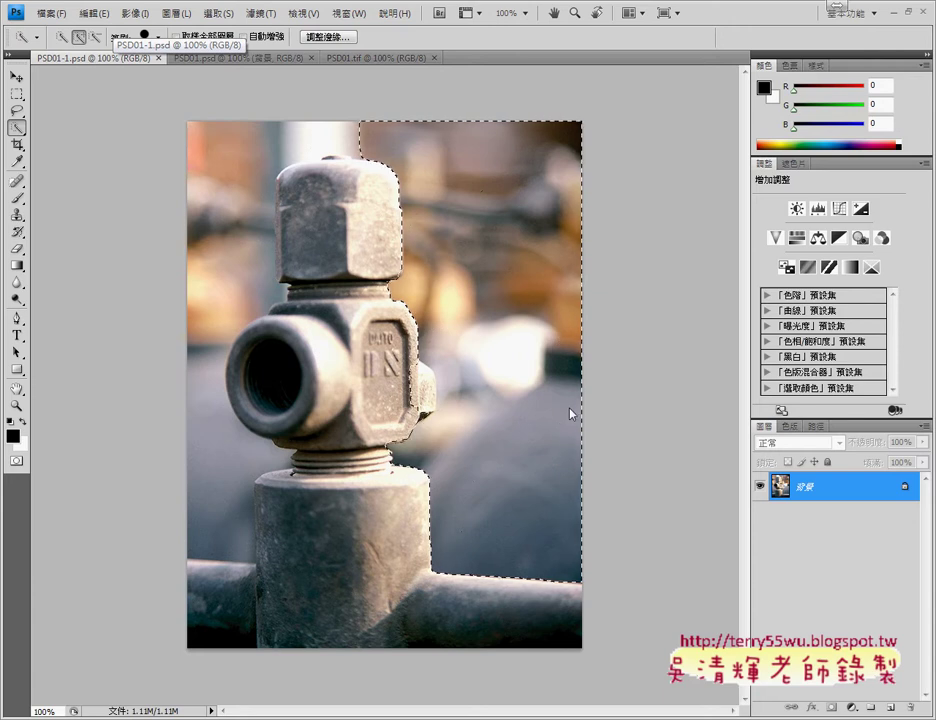
left_click(225, 162)
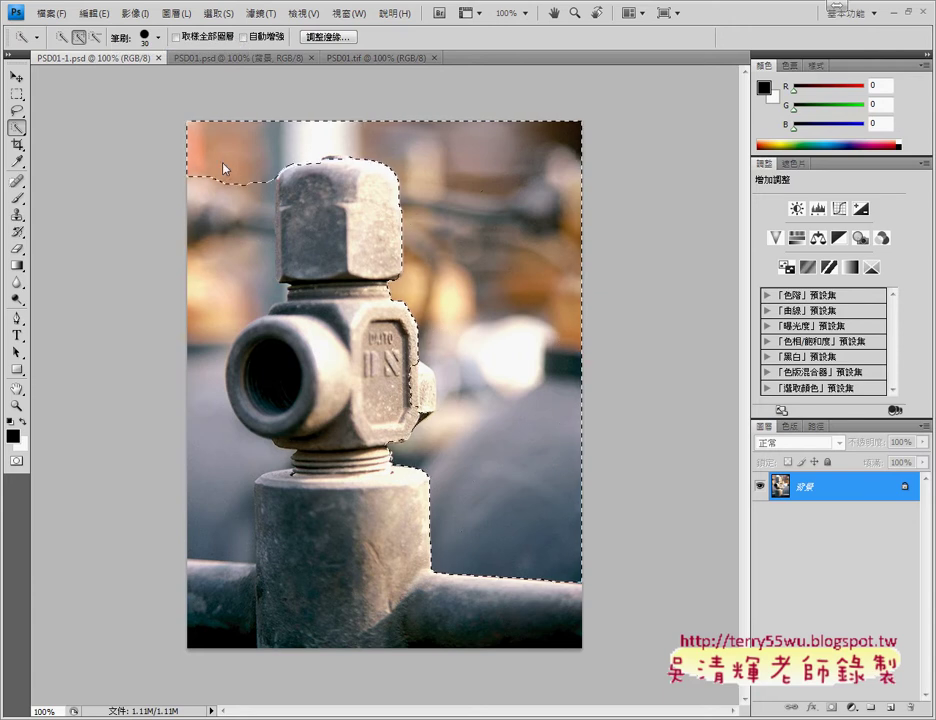
left_click(219, 273)
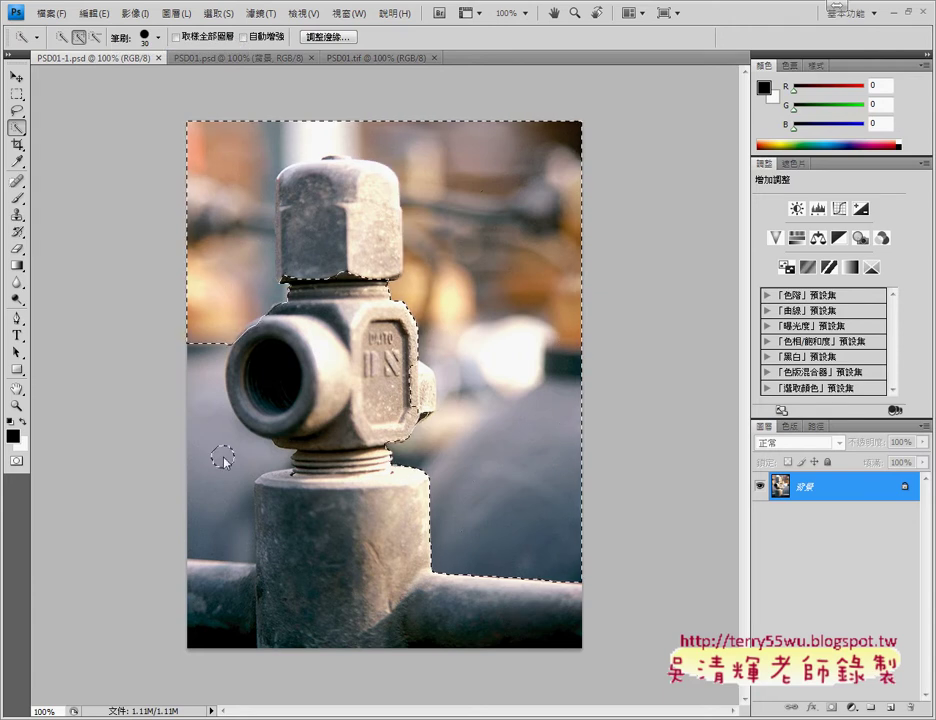
left_click_drag(222, 458, 219, 527)
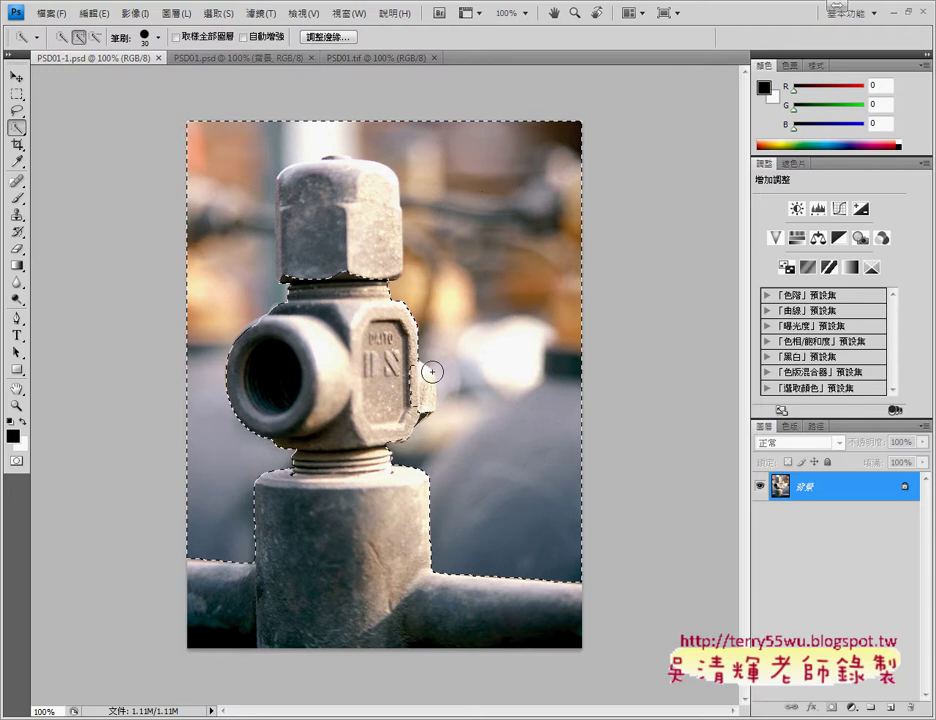
- Subtract the top nut from the background selection, then apply Select > Inverse
left_click(96, 38)
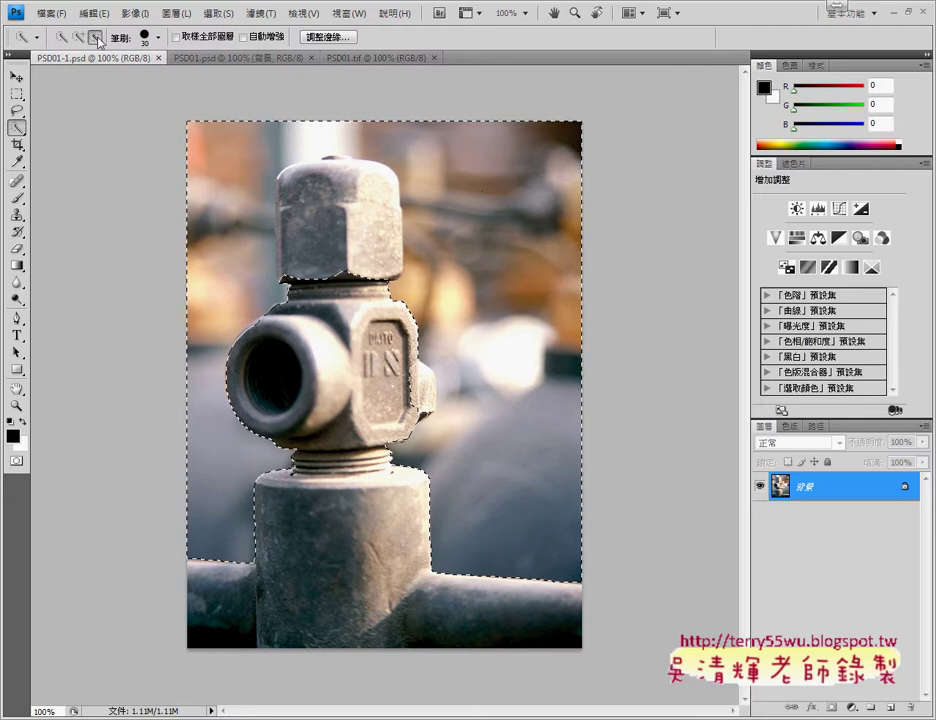
left_click(331, 229)
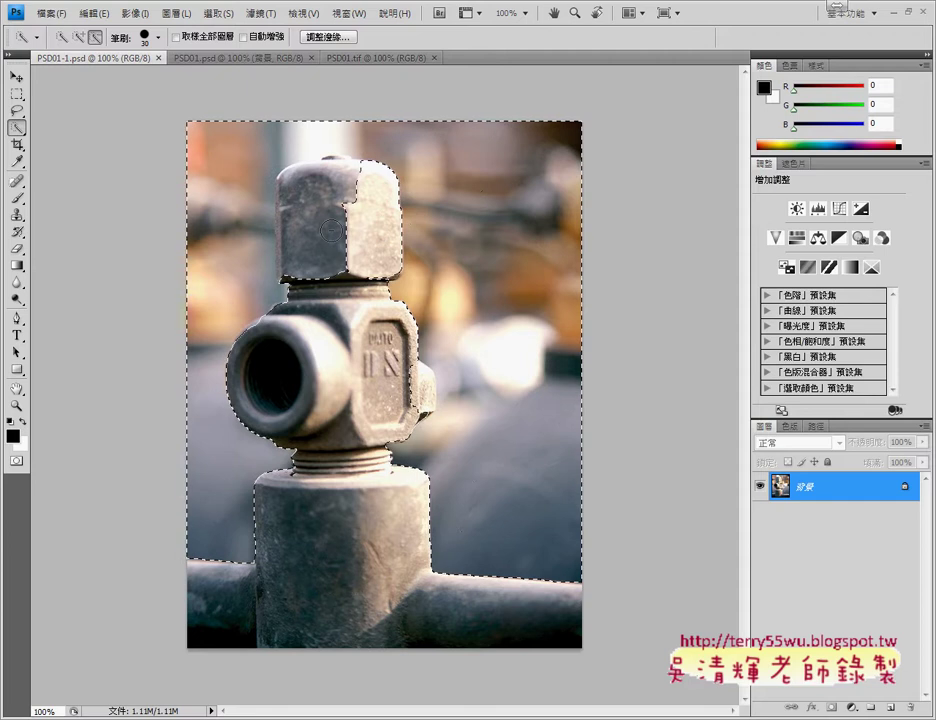
left_click_drag(331, 229, 380, 235)
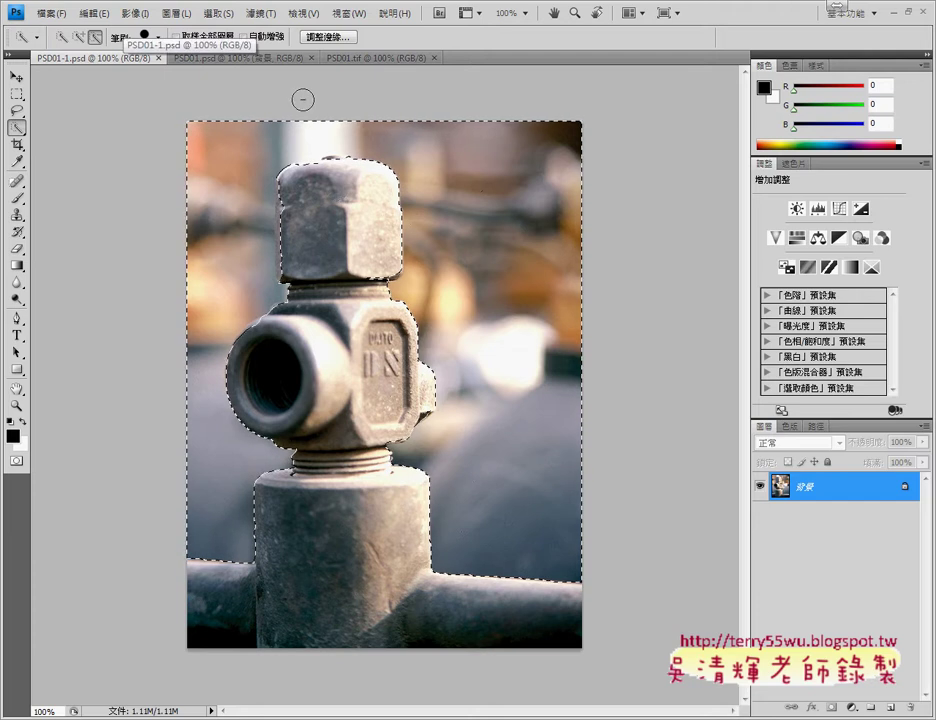
left_click(219, 13)
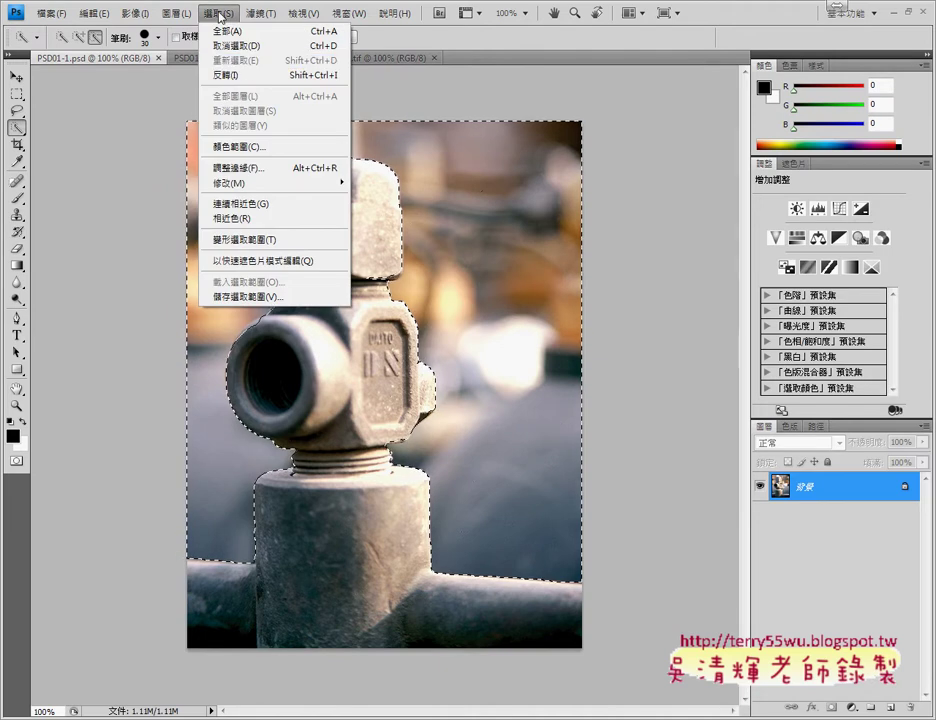
left_click(226, 75)
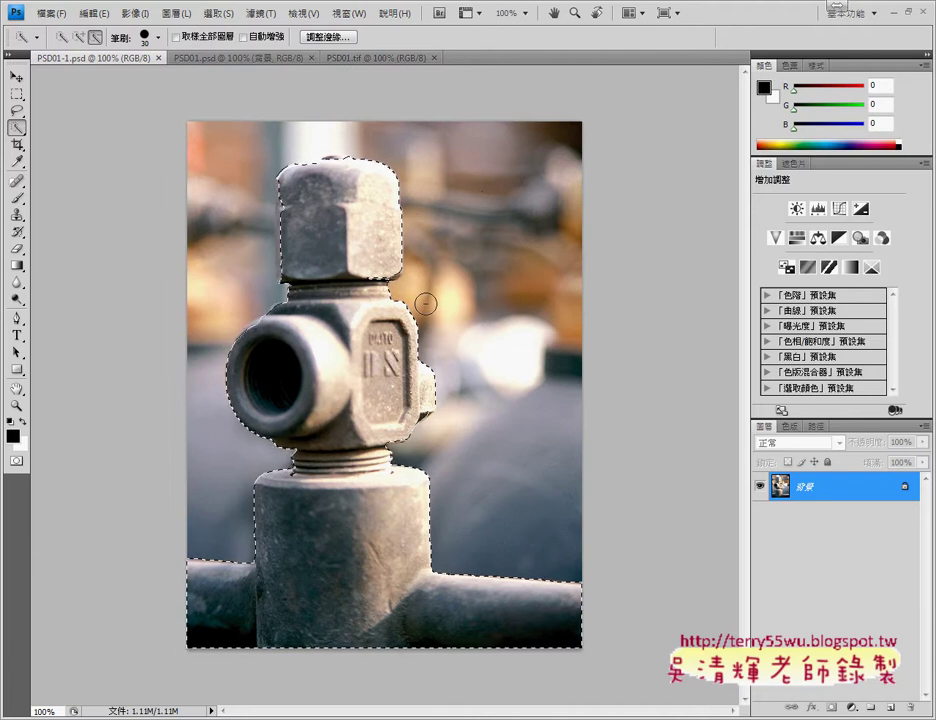
- Zoom to 300% on the fitting's top nut and switch to the Lasso tool
key("ctrl+d")
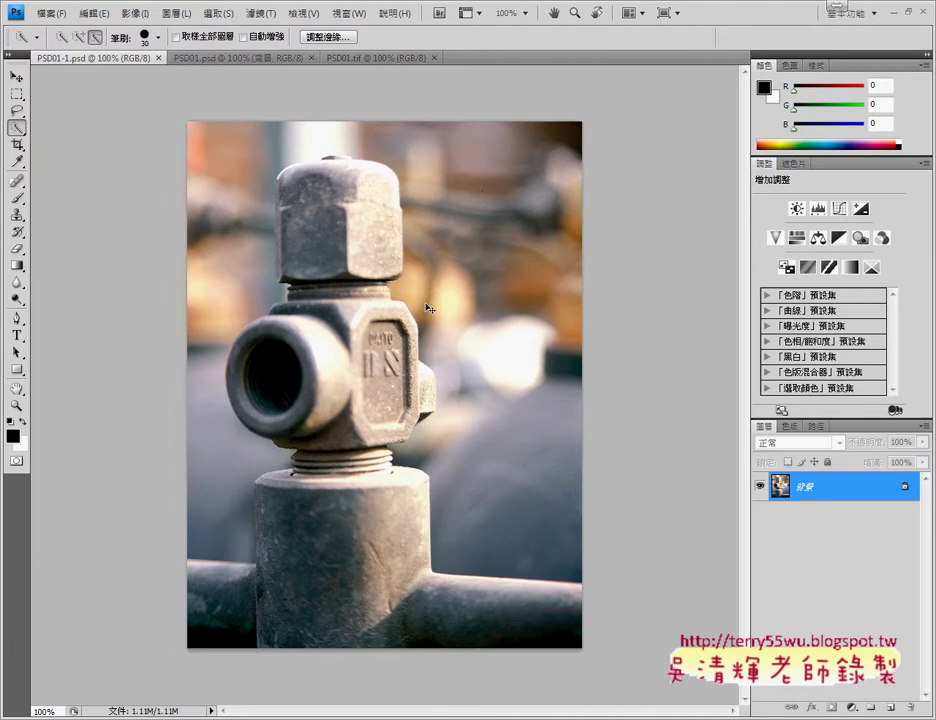
key("ctrl+plus")
key("ctrl+plus")
key("ctrl+z")
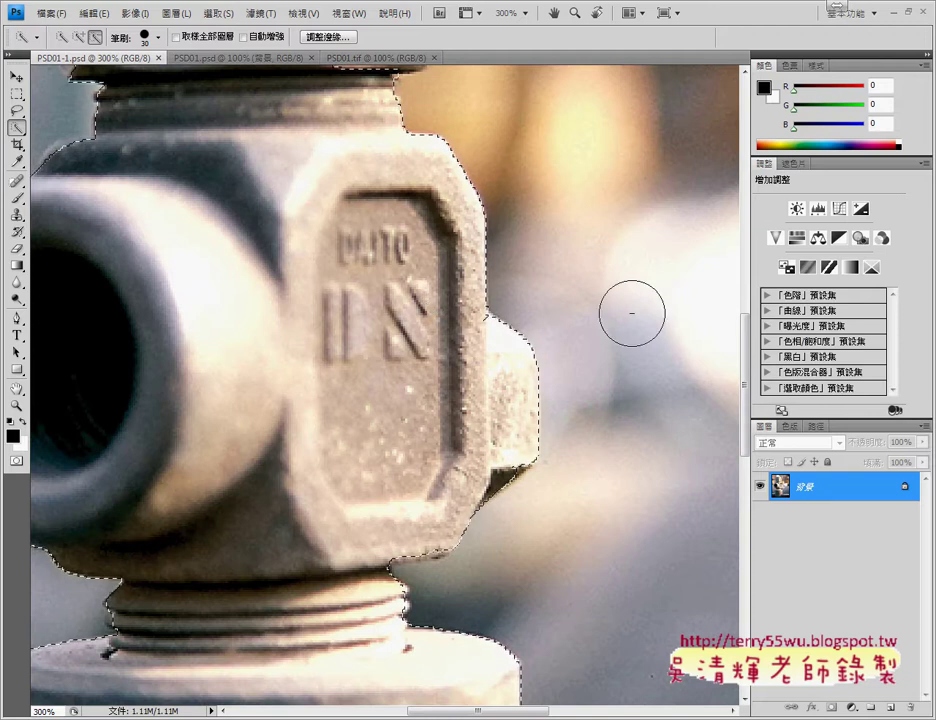
left_click_drag(744, 350, 759, 240)
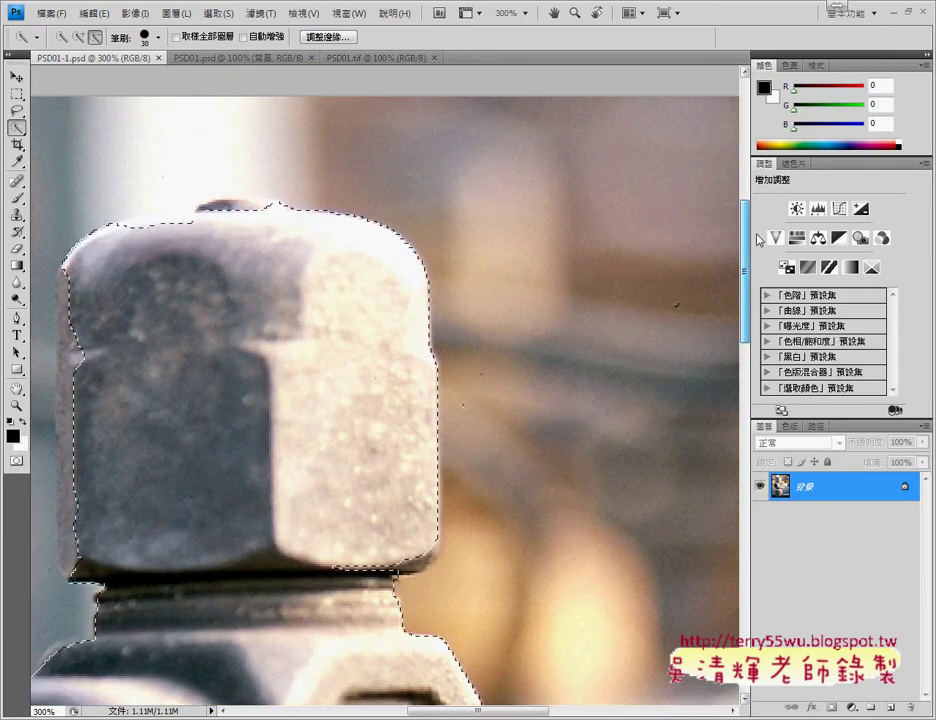
left_click(18, 111)
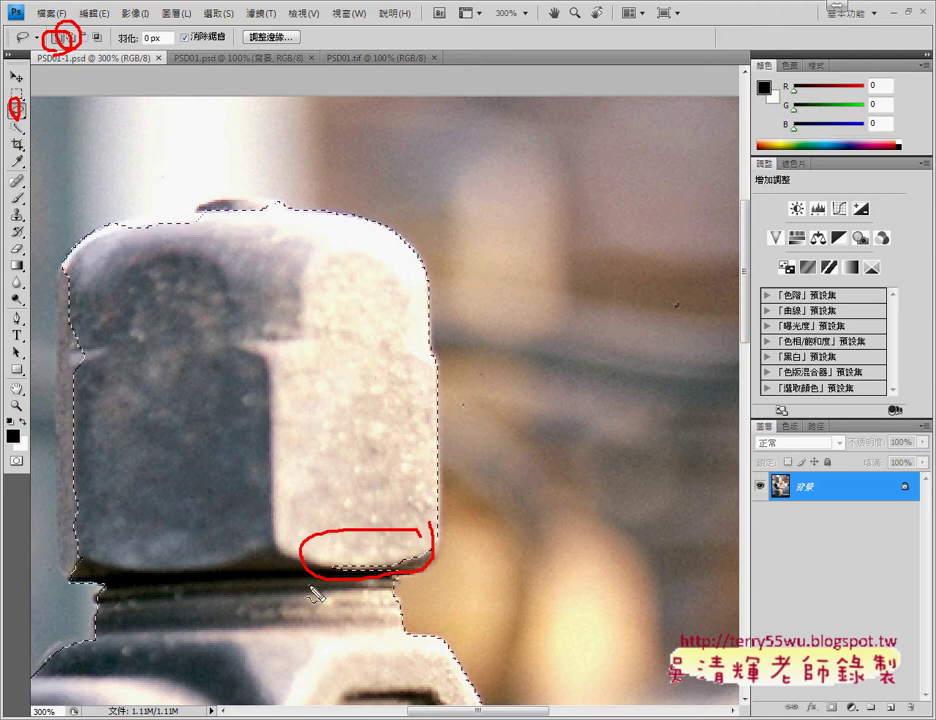
- Set the Lasso to Add to Selection and pan the view below the top nut
key("Escape")
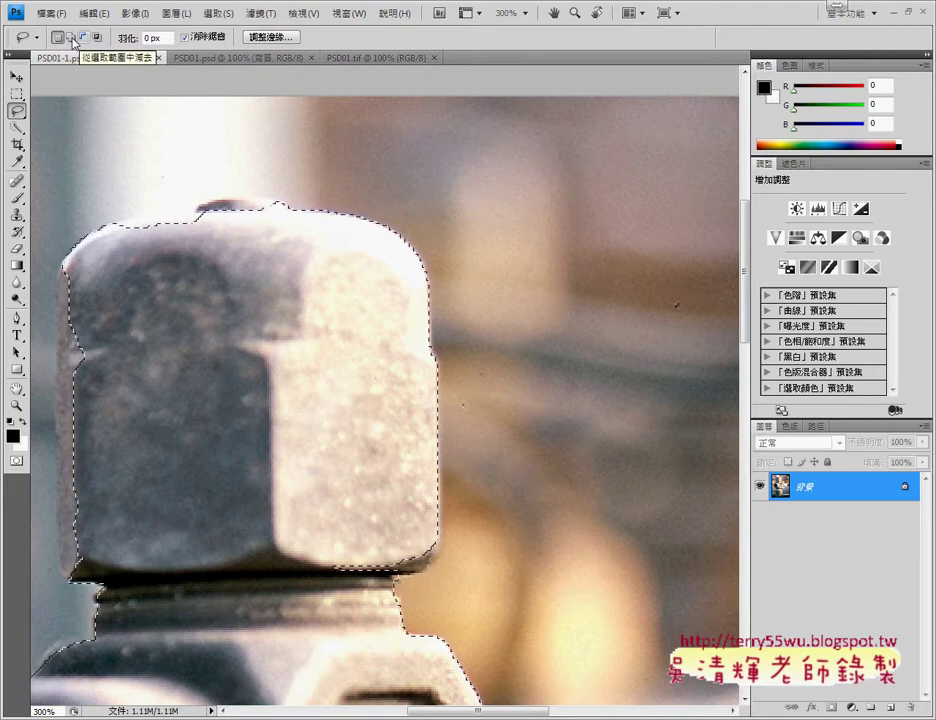
left_click(70, 38)
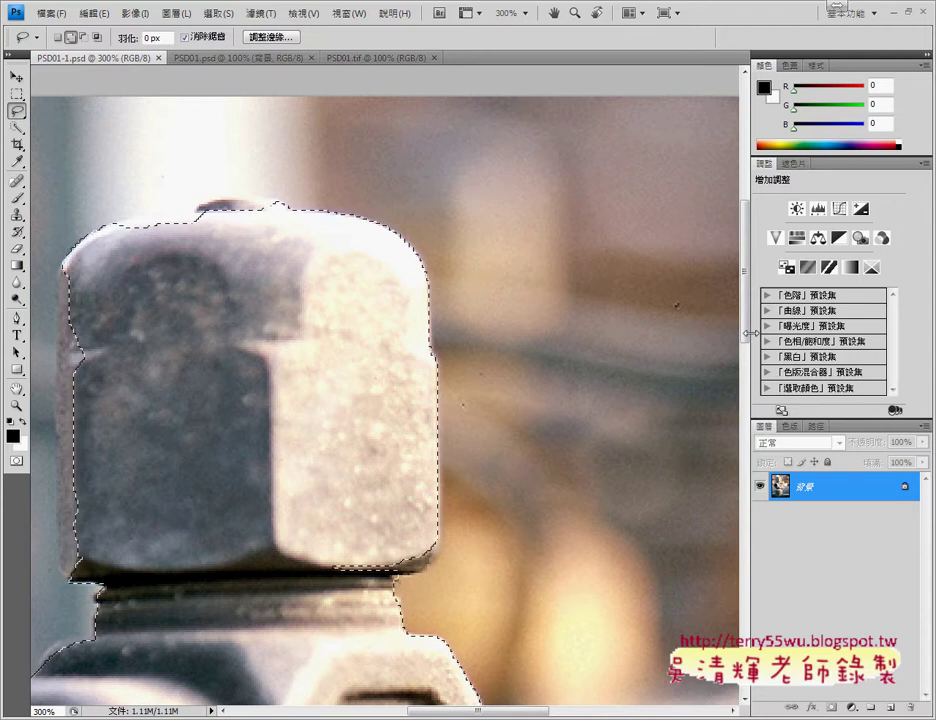
left_click_drag(747, 319, 747, 393)
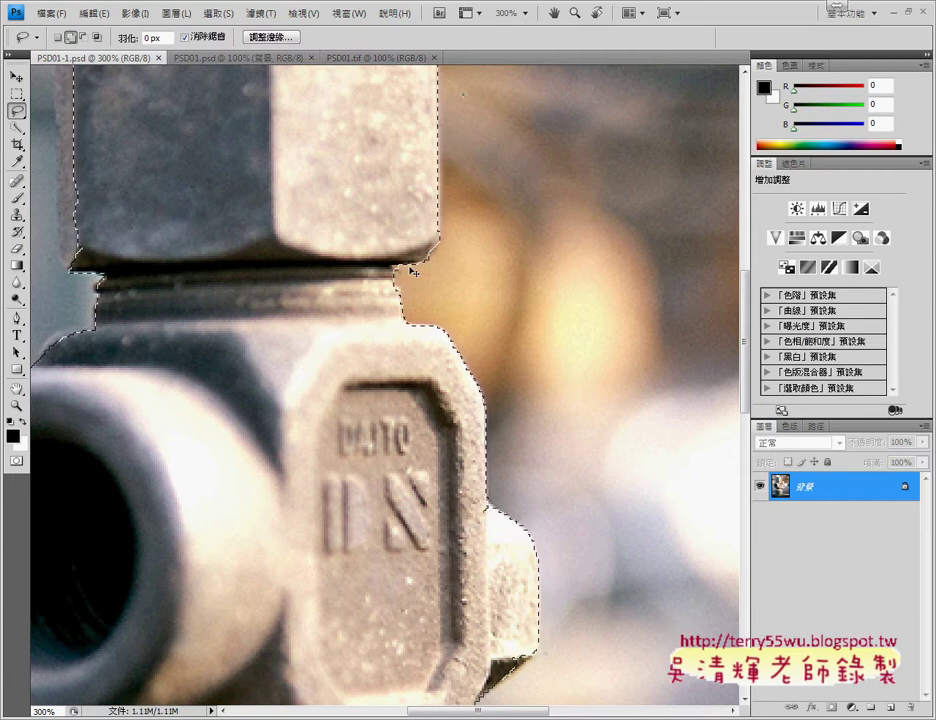
- Subtract the background near the notch from the pipe selection with the Lasso
scroll(410, 270, "up", 1)
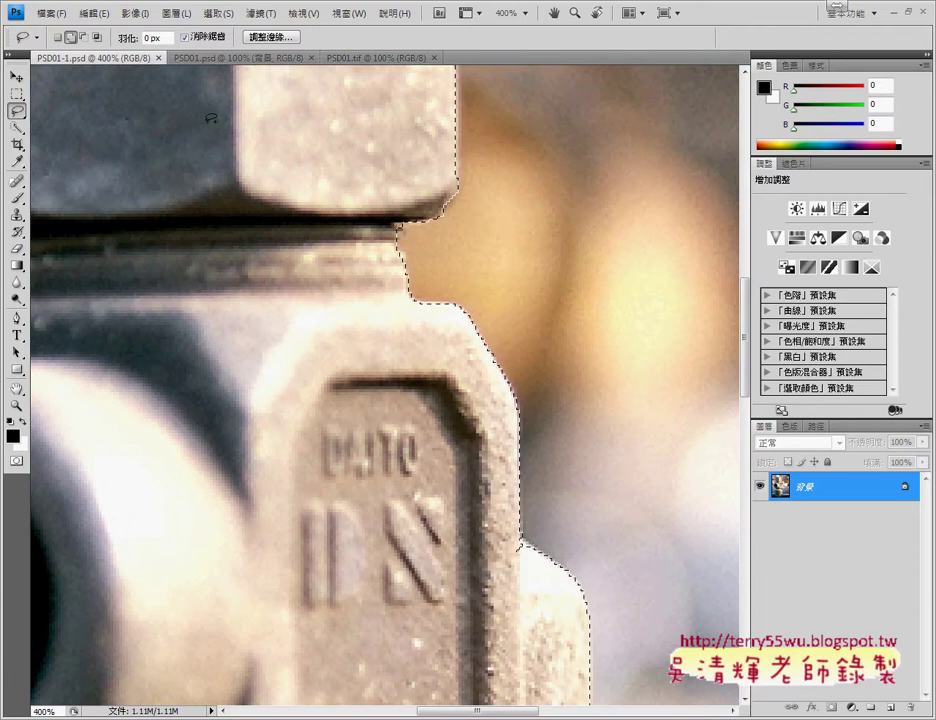
left_click(84, 37)
mouse_move(410, 218)
left_mouse_down()
mouse_move(400, 226)
mouse_move(436, 231)
mouse_move(428, 224)
left_mouse_up()
scroll(603, 355, "down", 2)
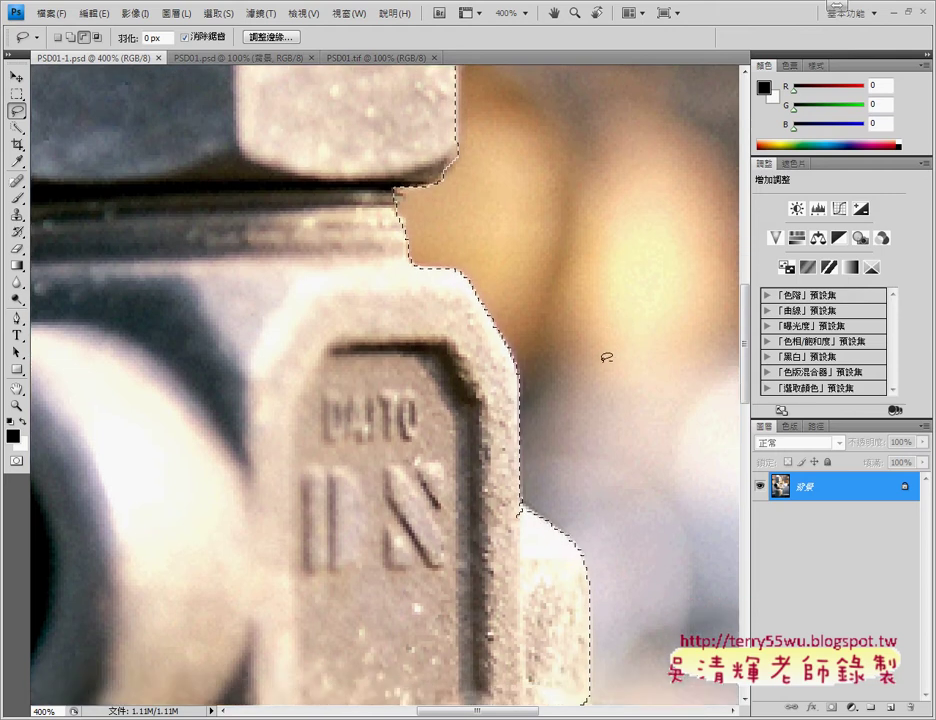
scroll(603, 355, "down", 3)
scroll(605, 356, "down", 2)
scroll(608, 355, "down", 3)
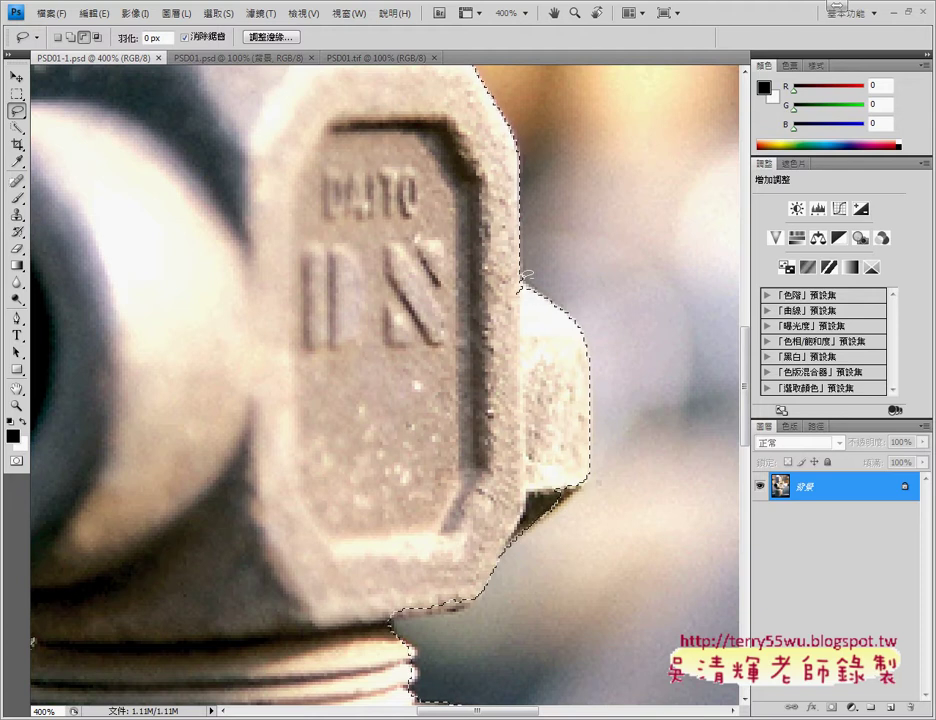
- Add the missed edge beside the nut, then cut the adjacent gap out of the selection
left_click(68, 37)
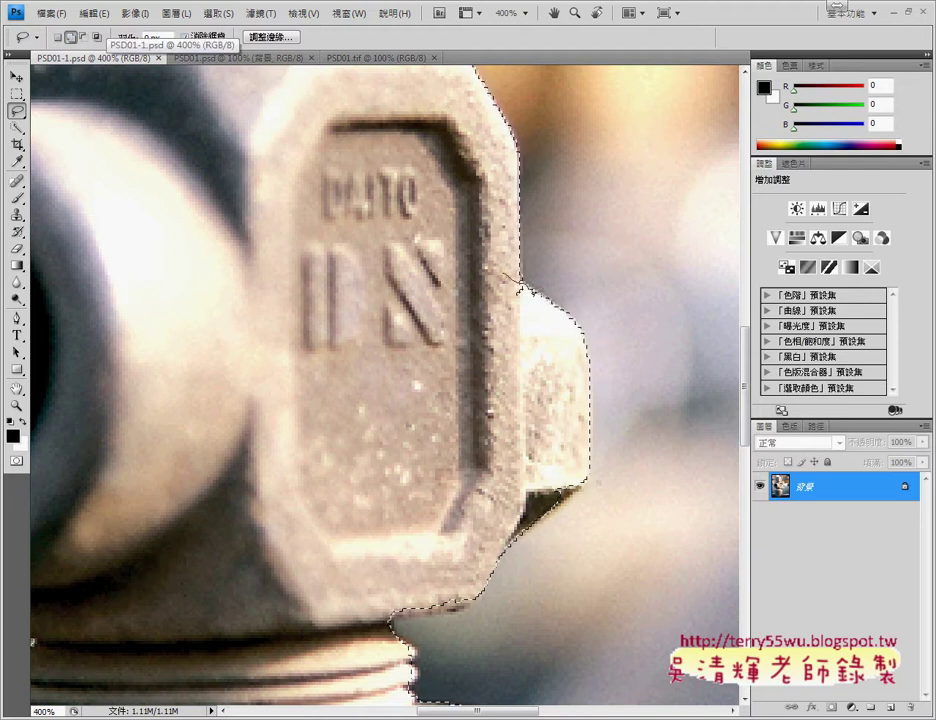
left_click_drag(506, 268, 520, 292)
scroll(678, 355, "down", 1)
scroll(678, 355, "down", 1)
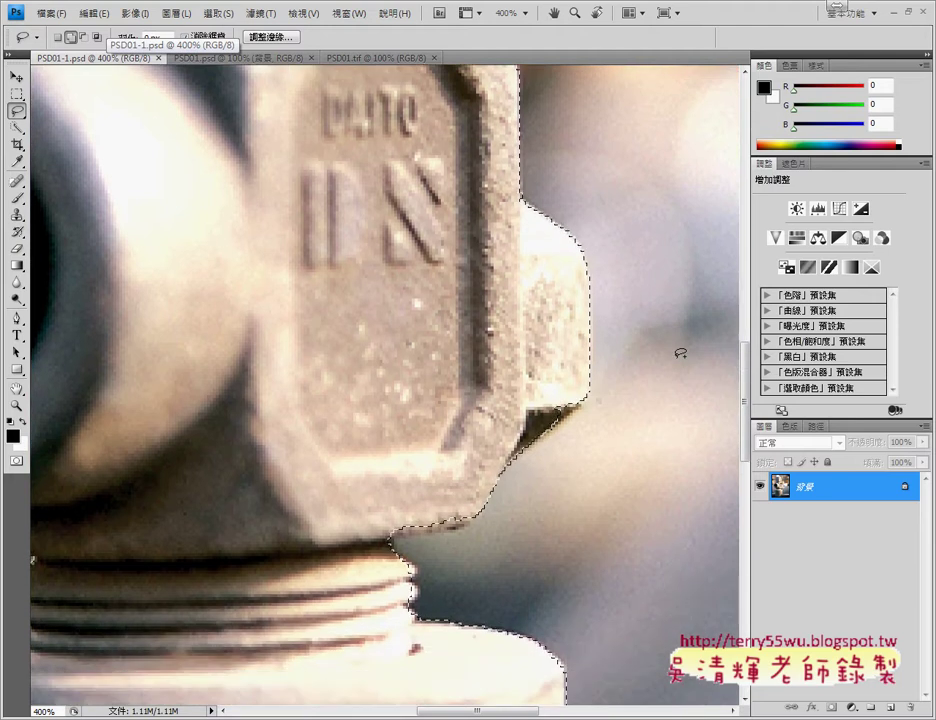
scroll(677, 354, "down", 2)
scroll(675, 353, "down", 2)
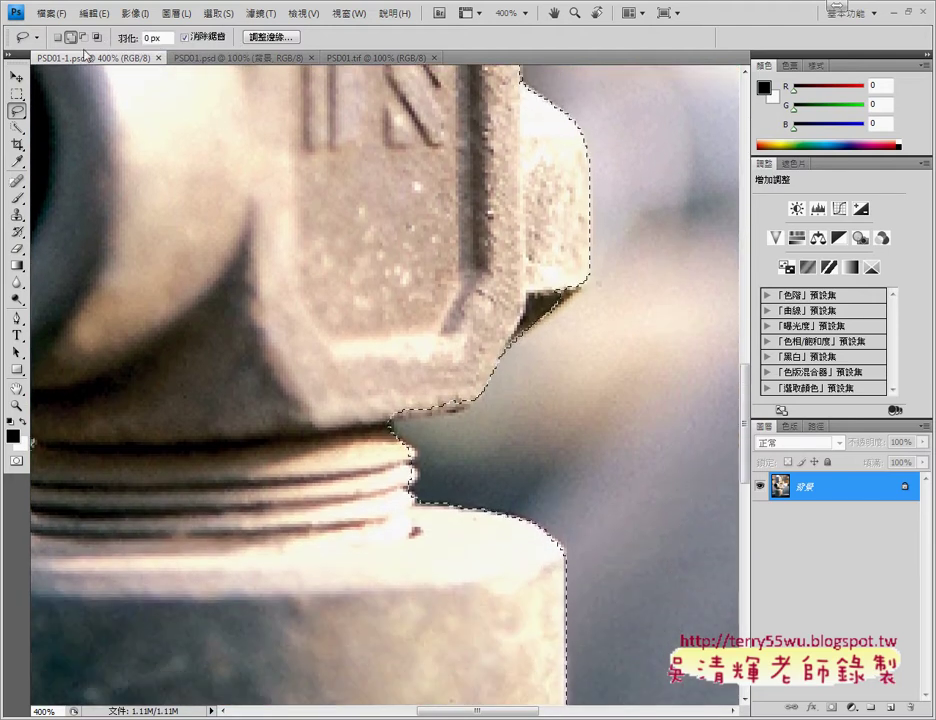
key("alt")
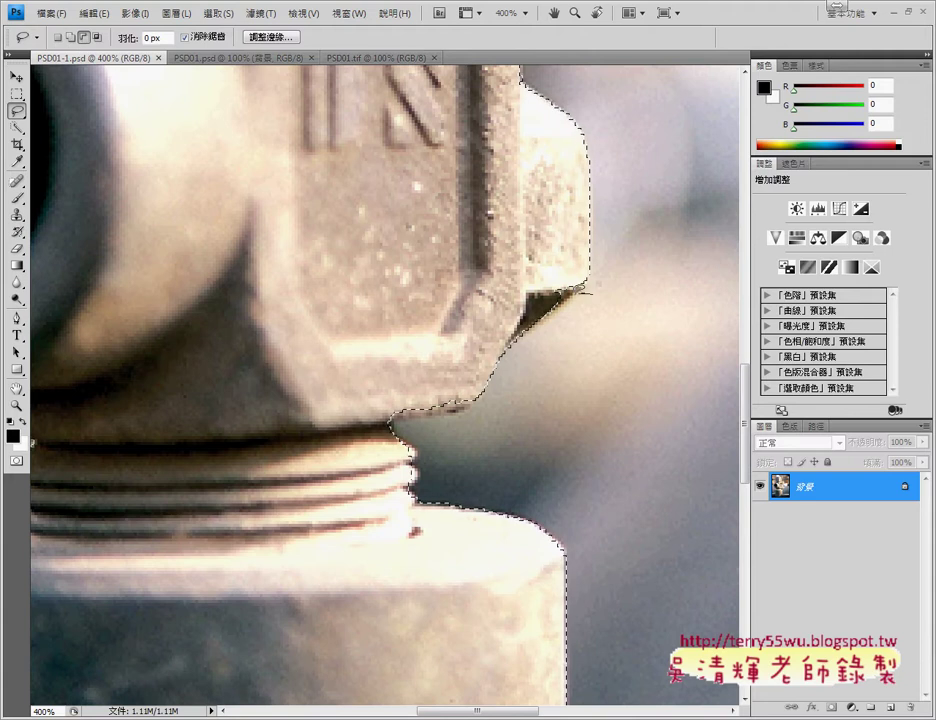
mouse_move(595, 289)
left_mouse_down()
mouse_move(529, 302)
mouse_move(595, 291)
left_mouse_up()
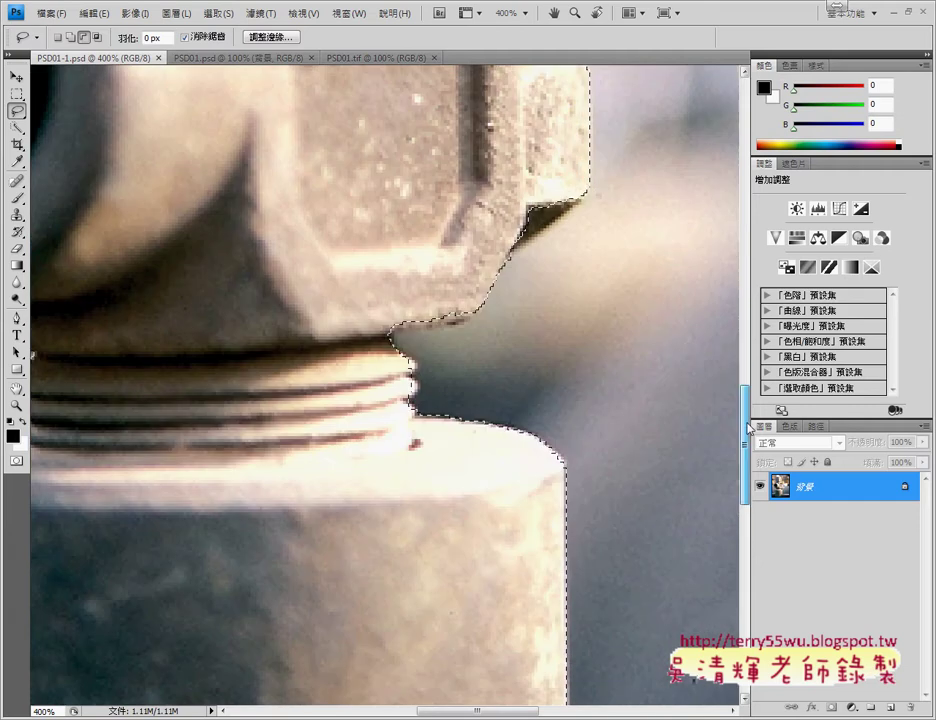
left_click_drag(745, 398, 746, 438)
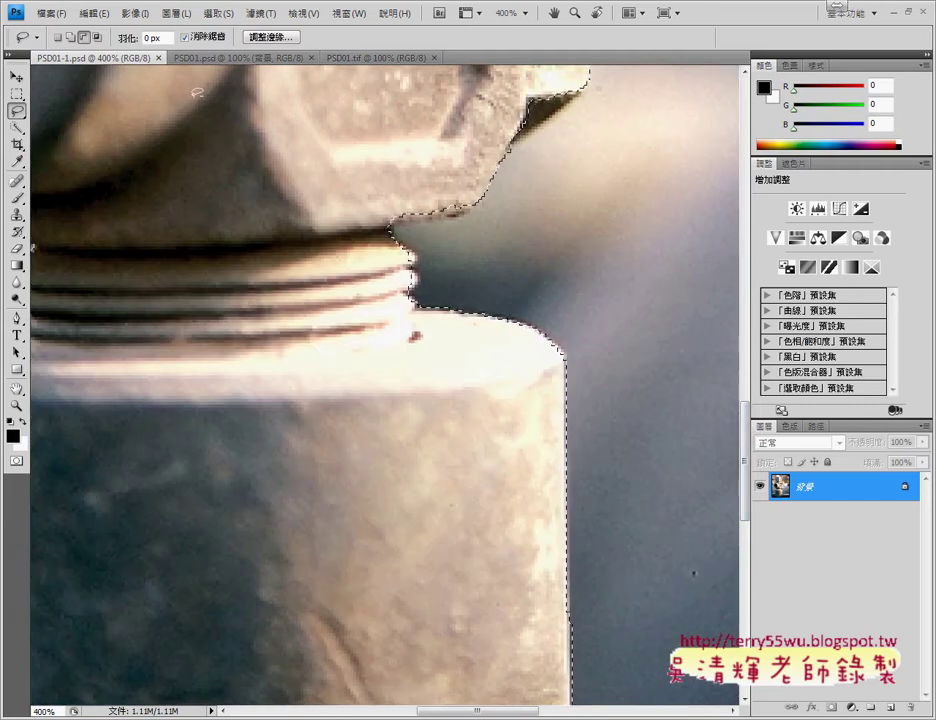
- Add the missed sliver along the nut's lower edge and the threaded neck's edge
left_click(70, 36)
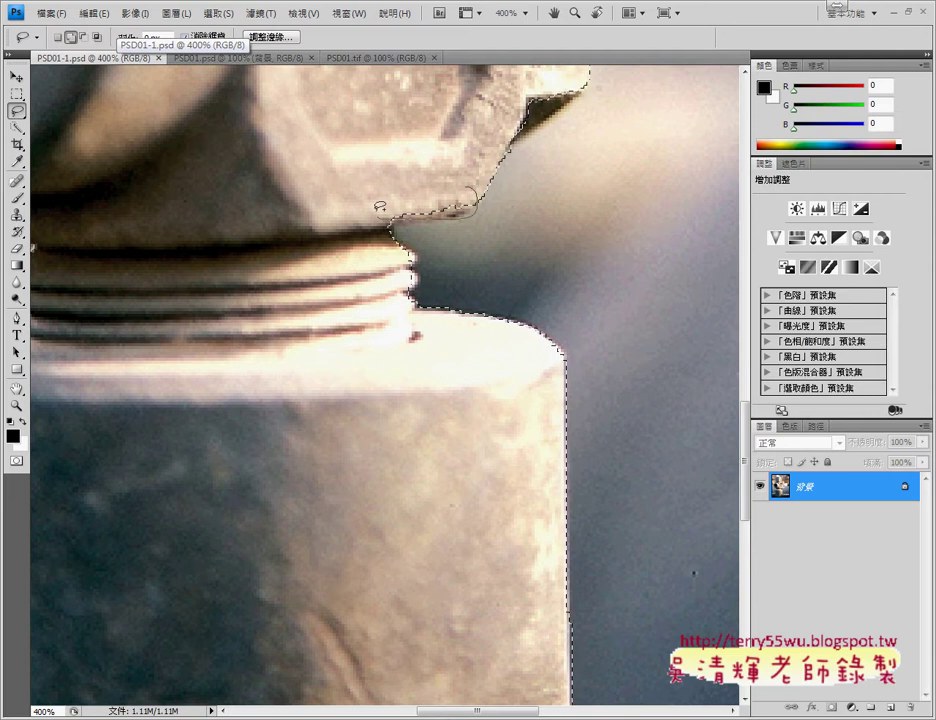
left_click_drag(380, 205, 390, 214)
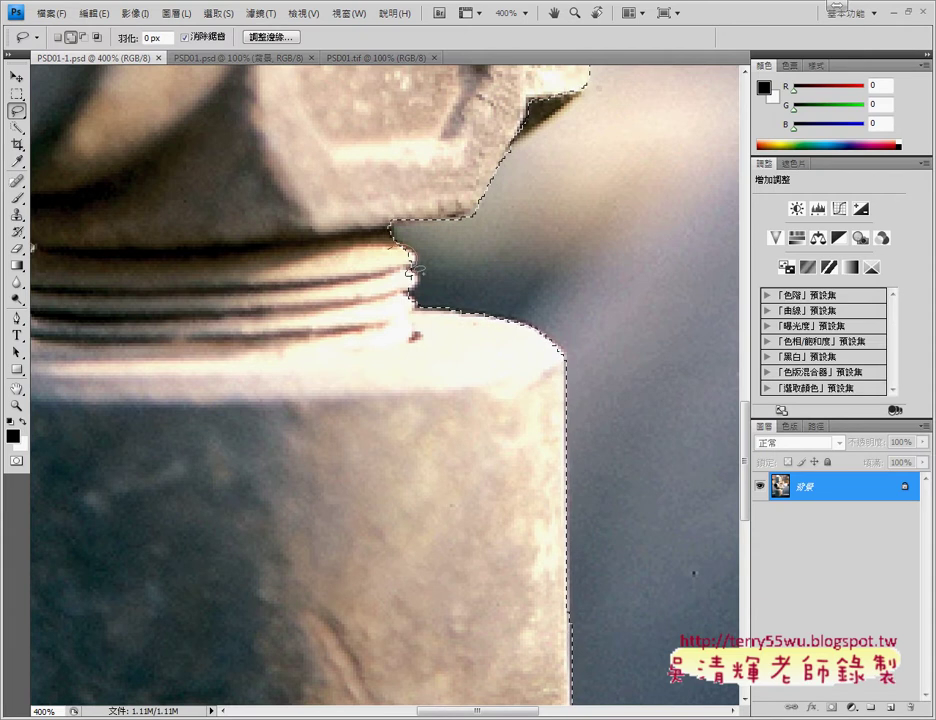
mouse_move(408, 290)
left_mouse_down()
mouse_move(388, 262)
mouse_move(416, 274)
left_mouse_up()
scroll(604, 278, "down", 1)
scroll(610, 285, "down", 2)
scroll(620, 294, "down", 2)
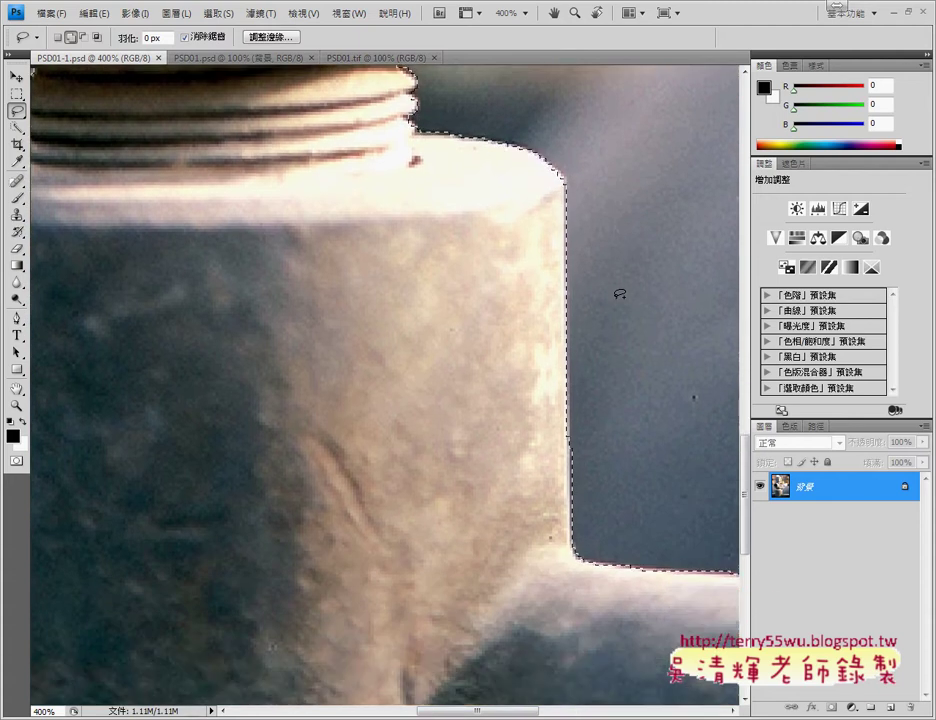
scroll(620, 293, "down", 2)
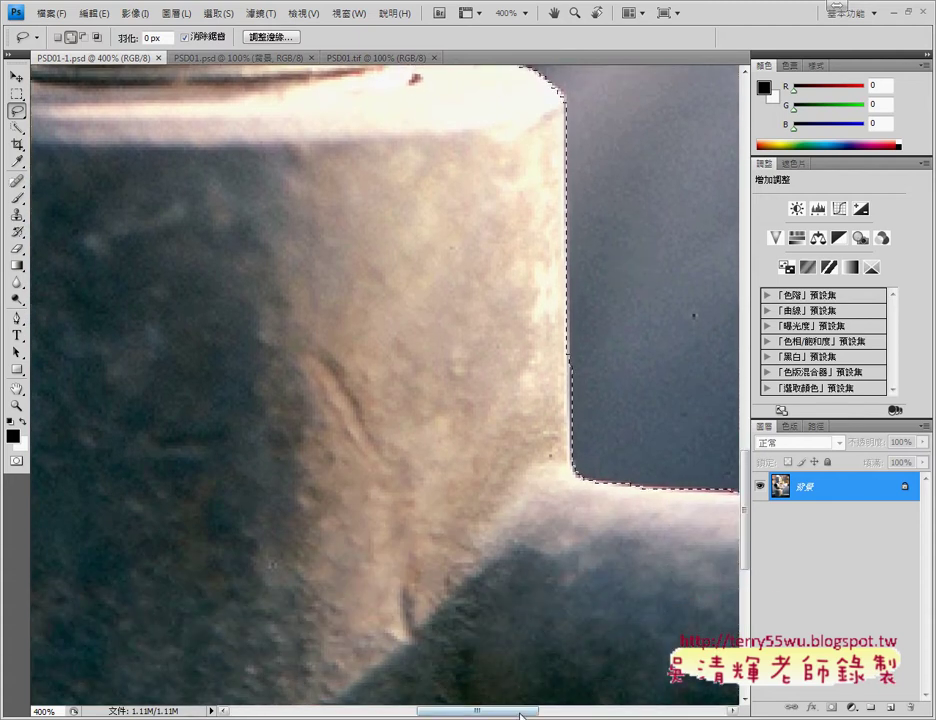
mouse_move(526, 713)
left_mouse_down()
mouse_move(560, 716)
mouse_move(383, 713)
mouse_move(405, 714)
left_mouse_up()
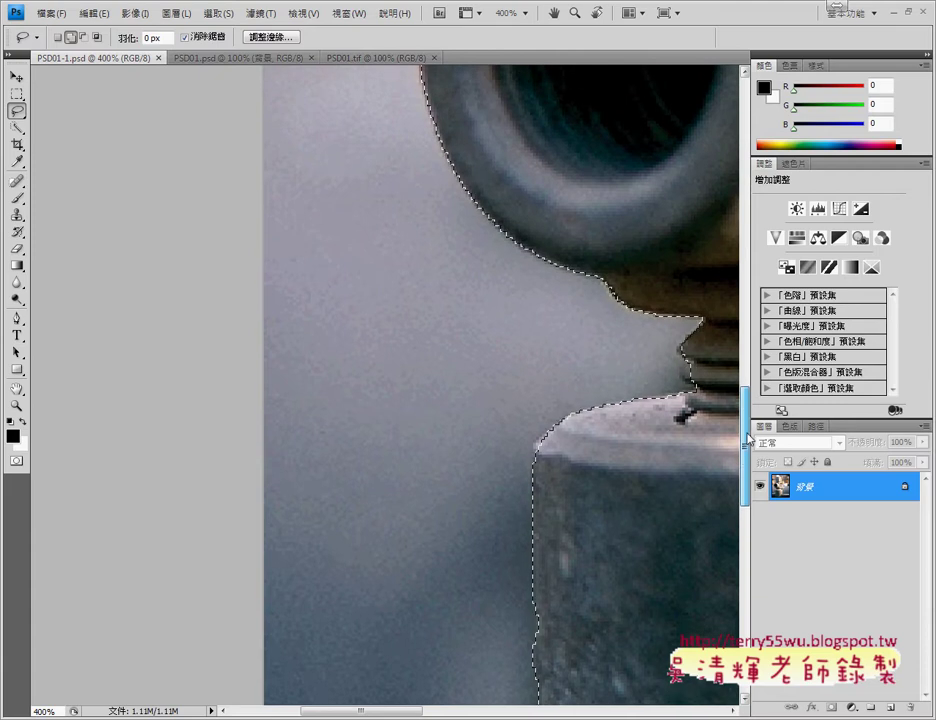
- Add the neck edge below the ring and trace around the round opening to include it
left_click_drag(746, 503, 747, 428)
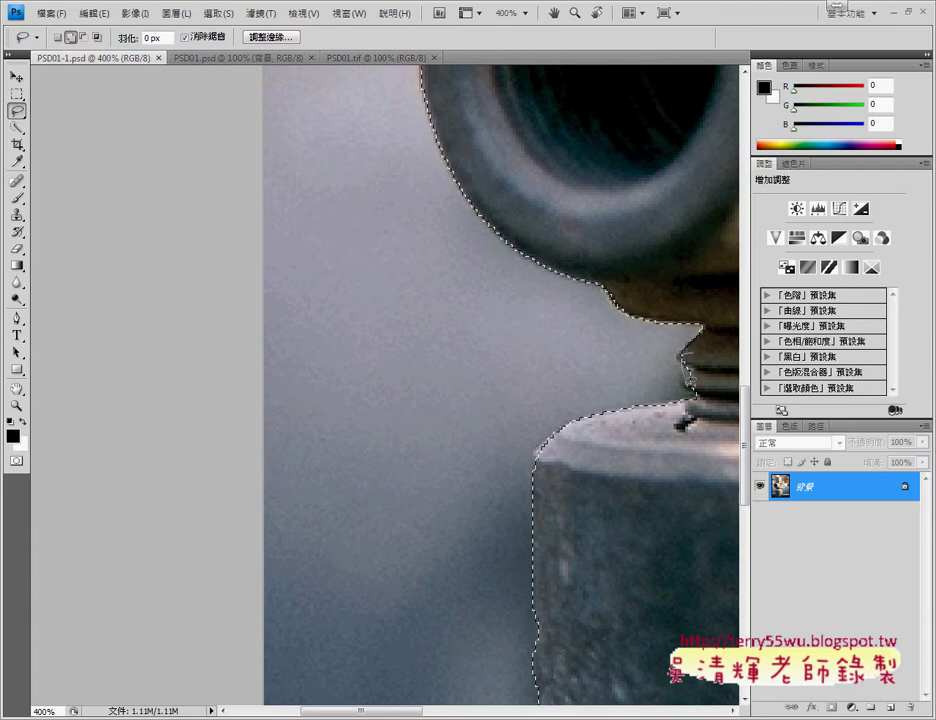
mouse_move(685, 355)
left_mouse_down()
mouse_move(714, 375)
mouse_move(700, 398)
left_mouse_up()
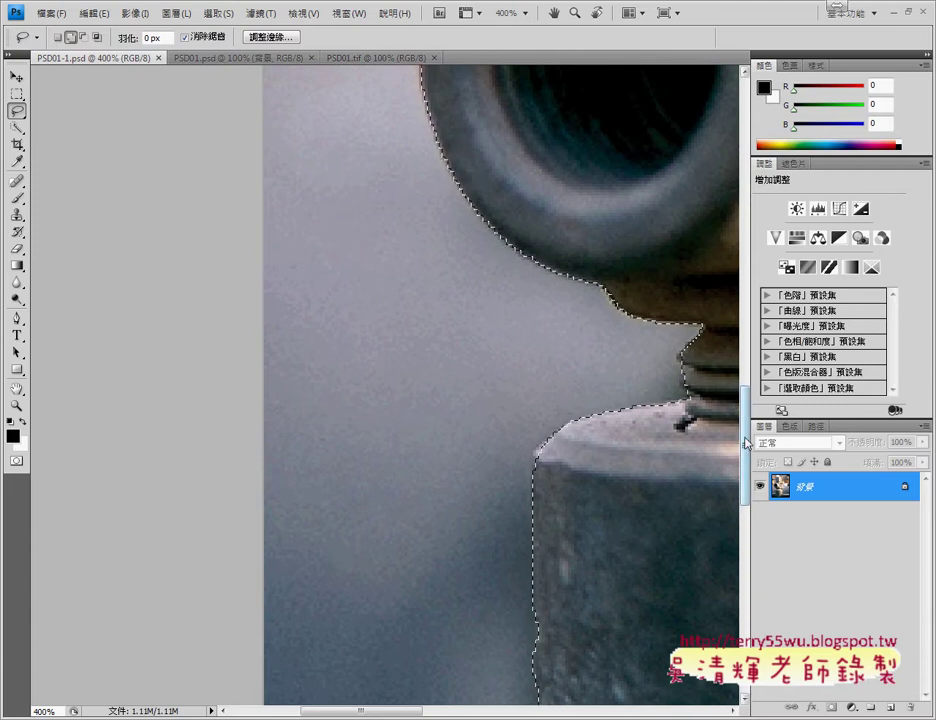
left_click_drag(747, 443, 747, 357)
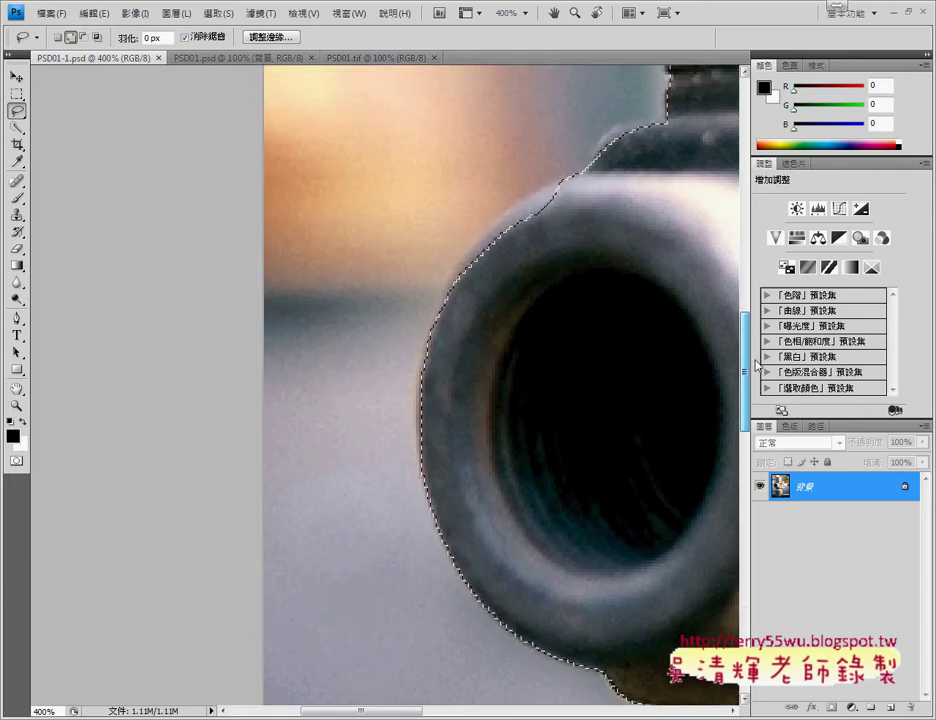
mouse_move(580, 237)
left_mouse_down()
mouse_move(521, 259)
mouse_move(460, 318)
left_mouse_up()
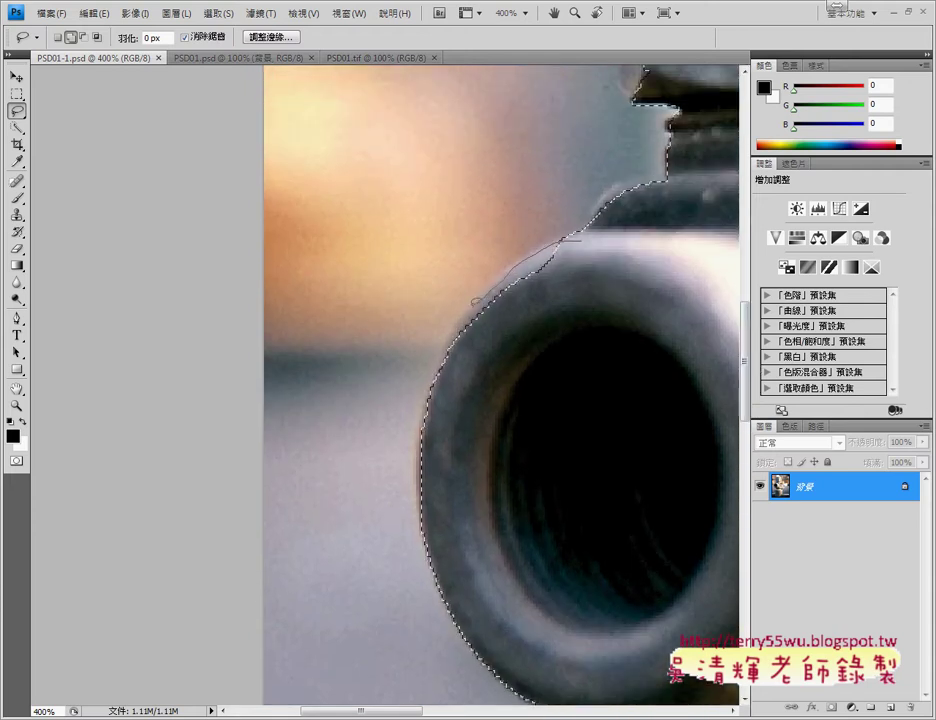
mouse_move(460, 318)
left_mouse_down()
mouse_move(591, 243)
mouse_move(581, 237)
left_mouse_up()
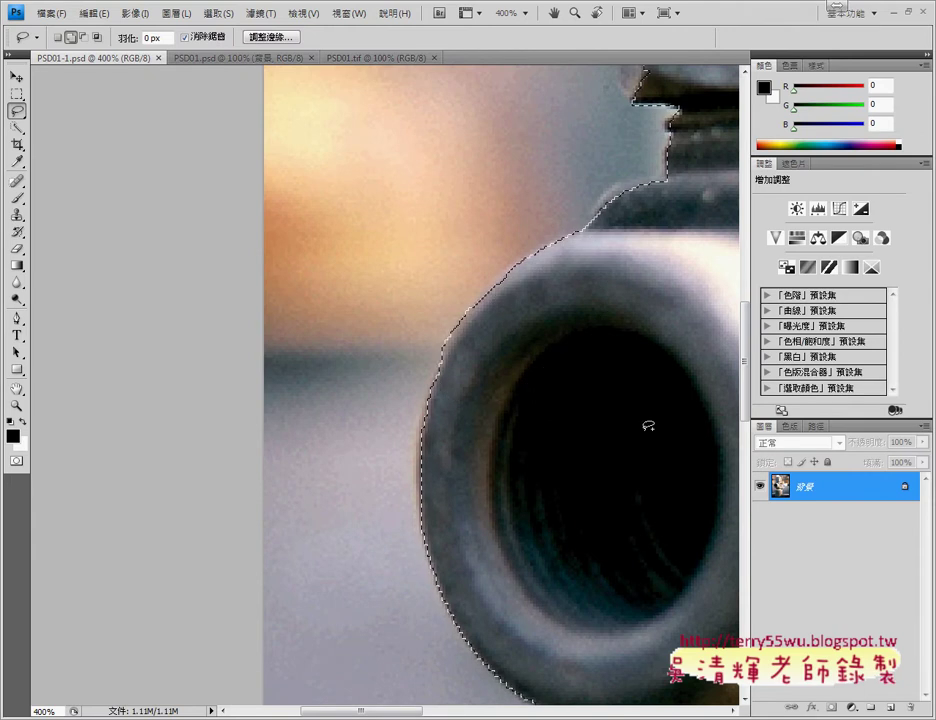
- Add the dark notch below the cap to the selection
left_click_drag(744, 360, 746, 330)
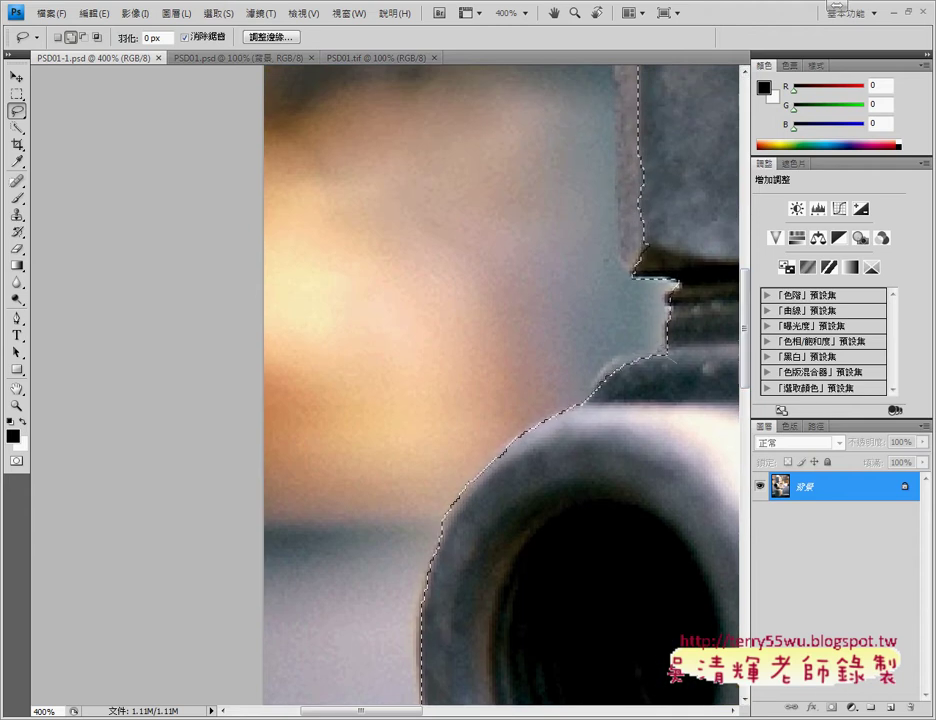
left_click_drag(665, 355, 676, 360)
left_click_drag(747, 378, 747, 362)
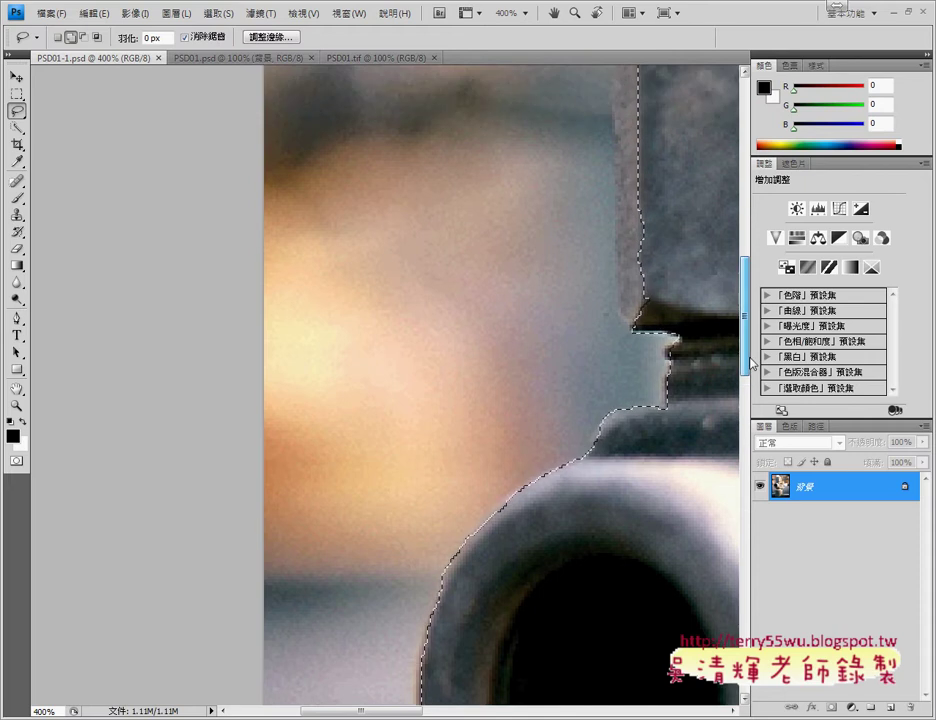
scroll(690, 370, "up", 2)
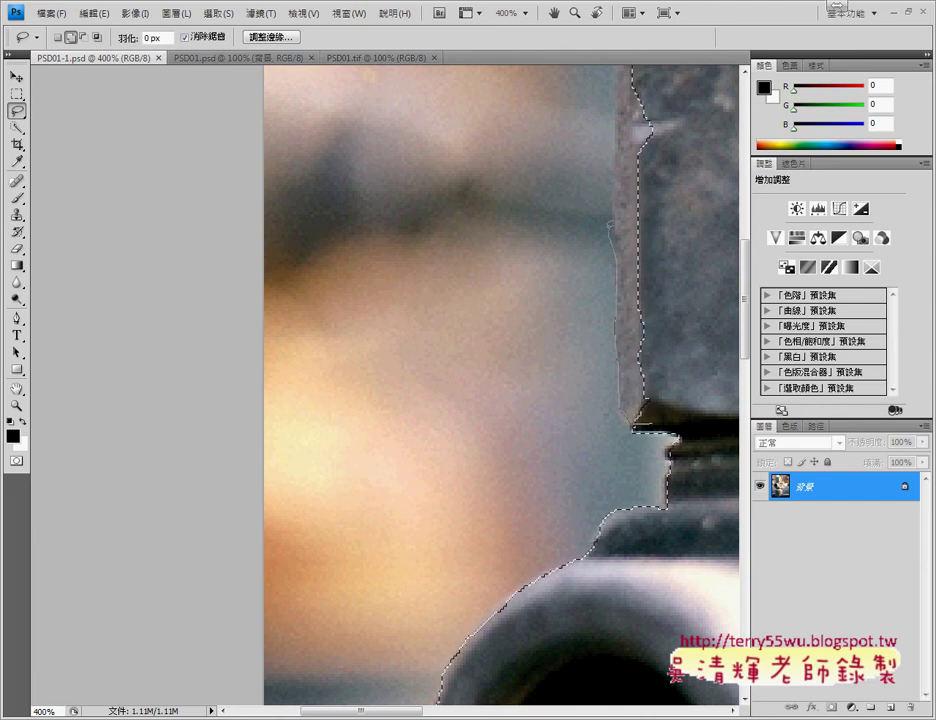
- Extend the selection over the cap's left edge and add a strip along its left side
left_click_drag(610, 224, 613, 300)
mouse_move(610, 222)
left_mouse_down()
mouse_move(680, 150)
mouse_move(645, 420)
left_mouse_up()
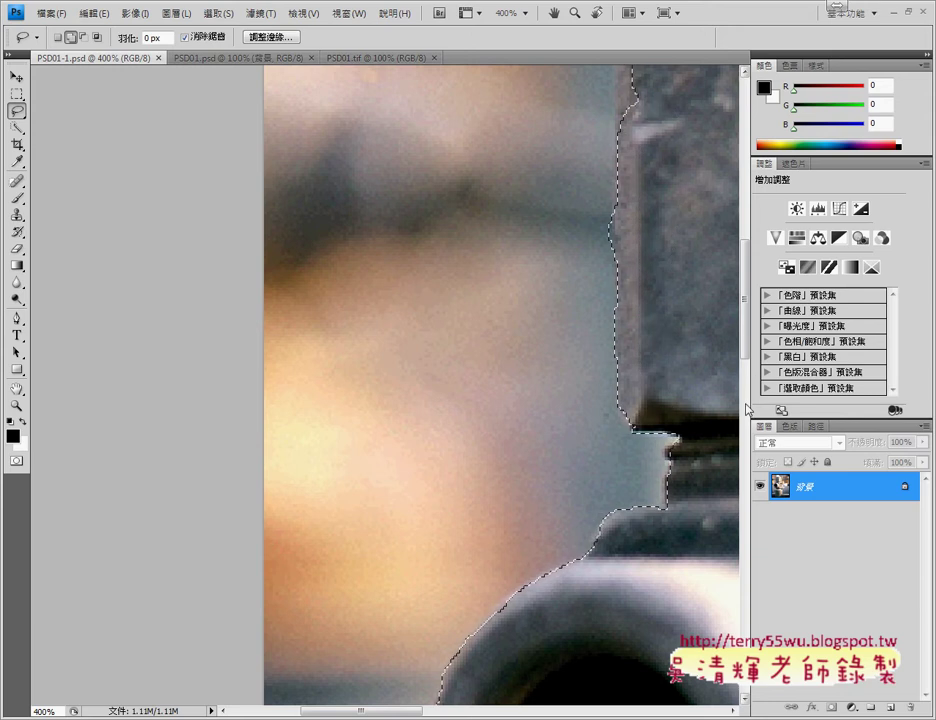
left_click_drag(746, 319, 746, 271)
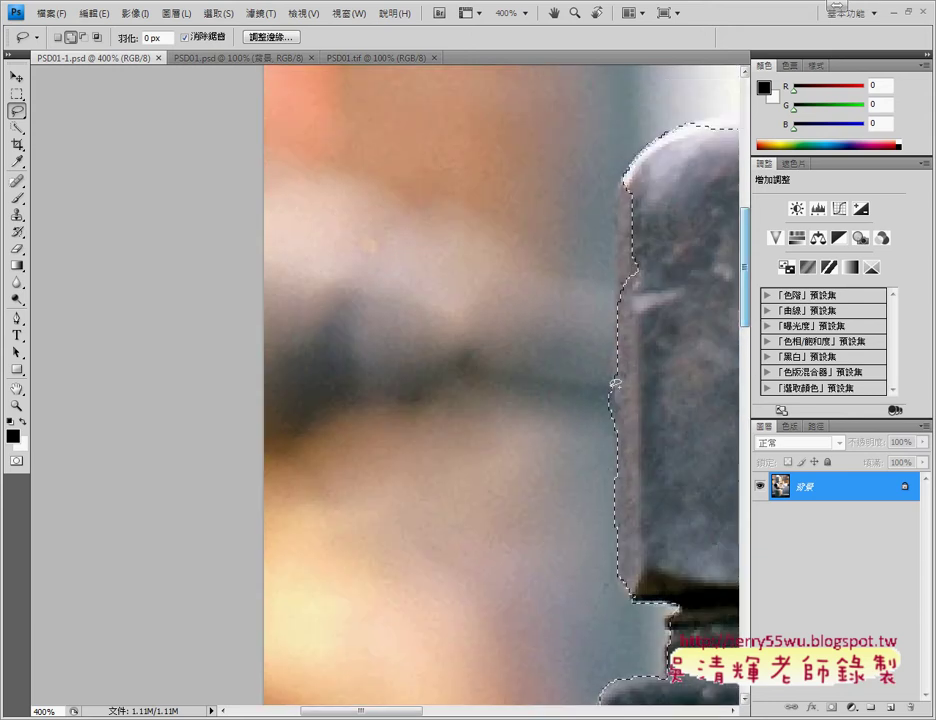
left_click(84, 37)
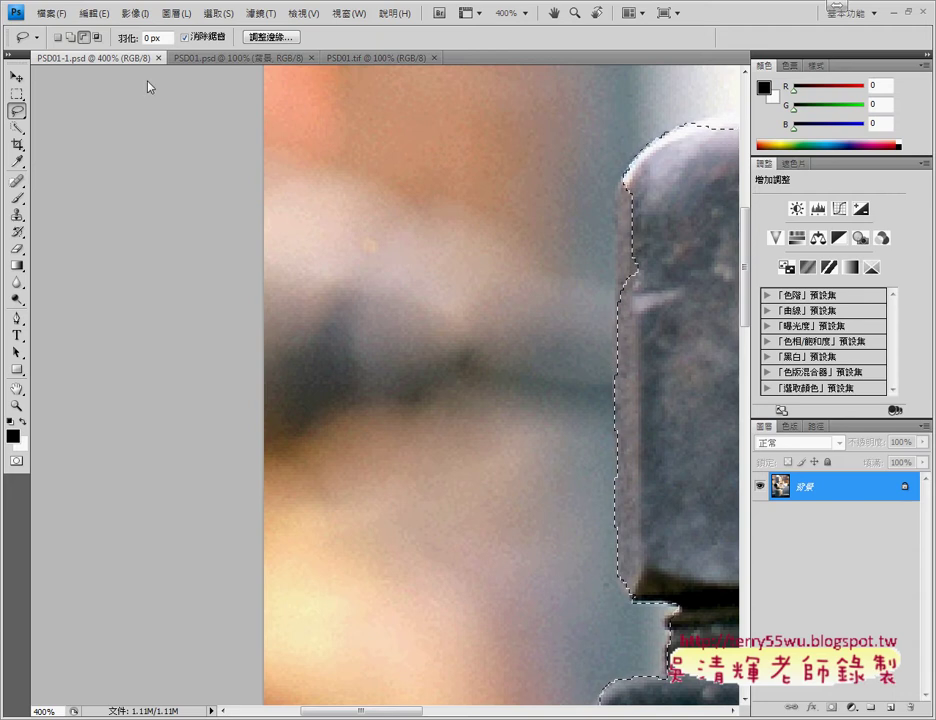
left_click(67, 37)
mouse_move(635, 305)
left_mouse_down()
mouse_move(683, 290)
mouse_move(640, 300)
left_mouse_up()
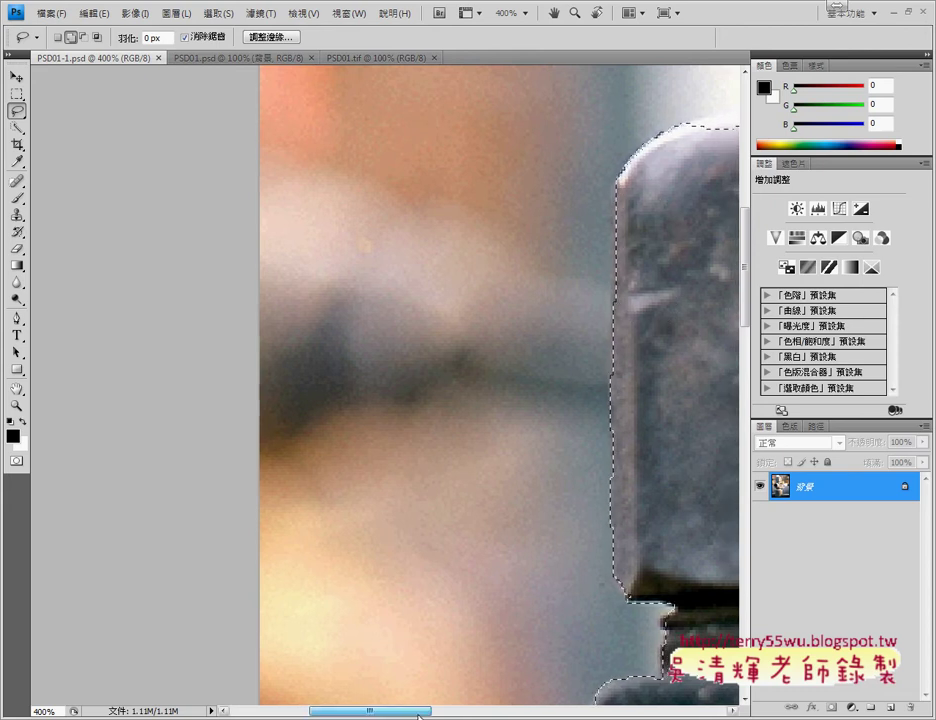
scroll(390, 380, "right", 5)
scroll(390, 380, "right", 3)
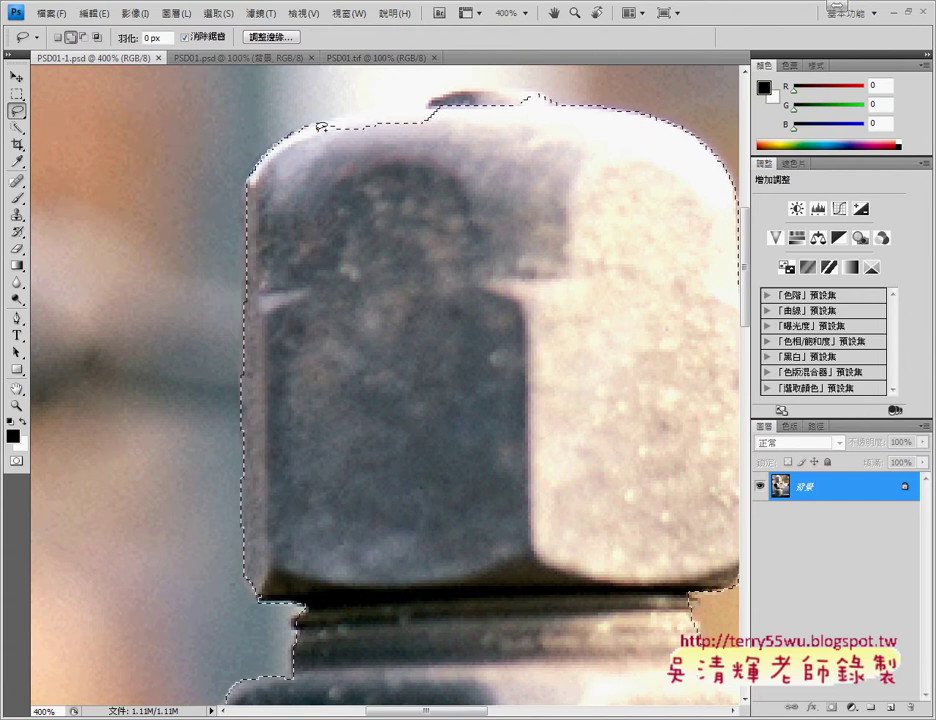
- Trim the stray bump and background above the cap, then add the cap's top rim back in
left_click_drag(322, 143, 308, 130)
left_click(84, 37)
left_click_drag(503, 96, 543, 101)
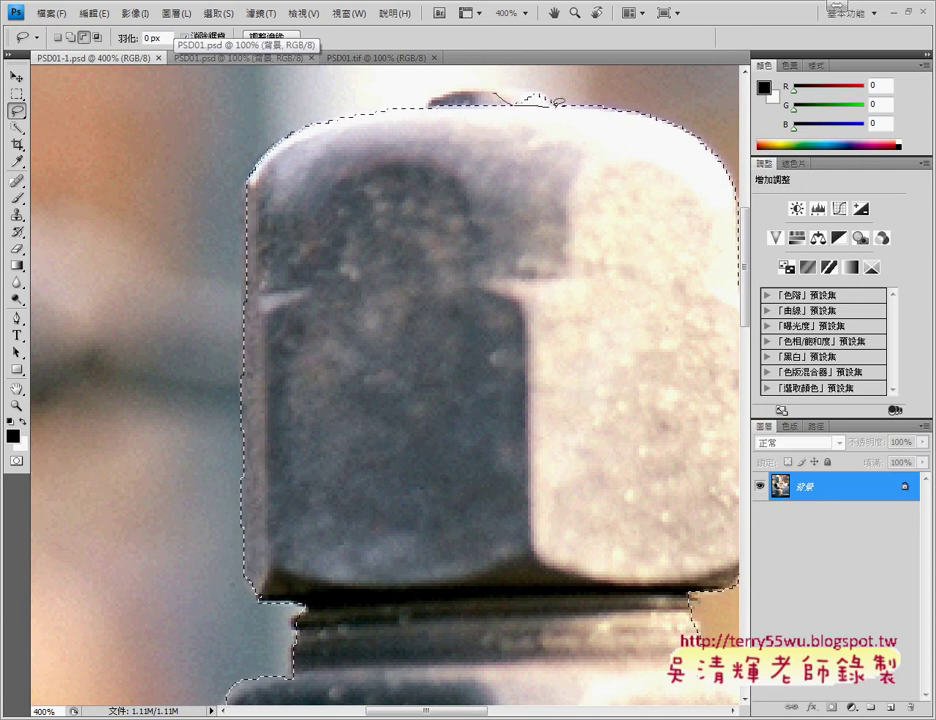
left_click_drag(540, 100, 490, 95)
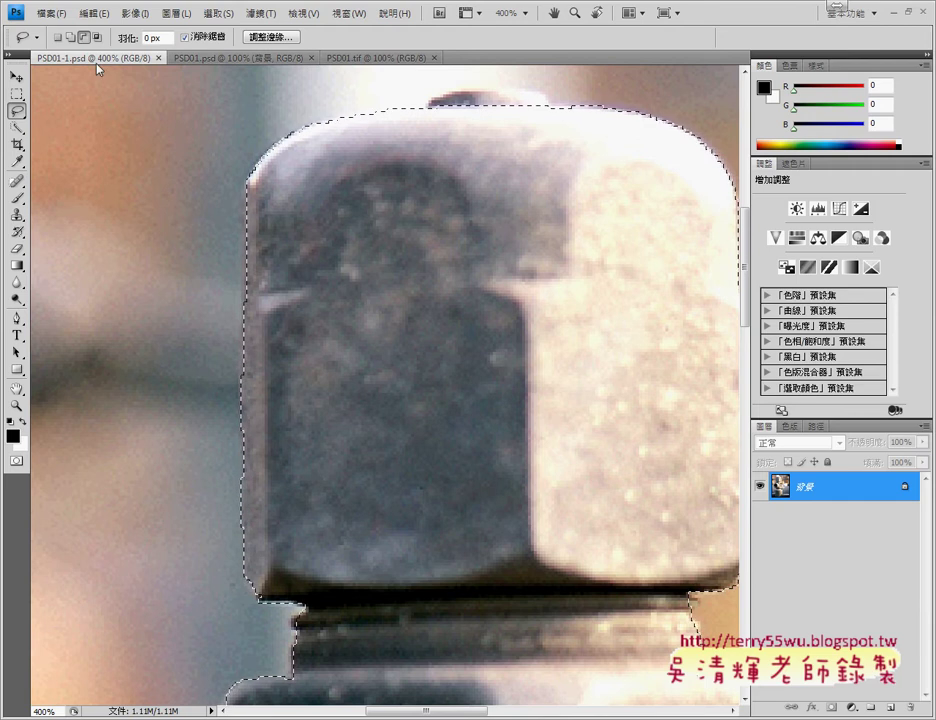
left_click(70, 37)
mouse_move(531, 110)
left_mouse_down()
mouse_move(566, 104)
mouse_move(600, 117)
mouse_move(535, 108)
left_mouse_up()
- Zoom out to review the whole pipe selection, then switch to the PSD01.psd tree scene
key("ctrl+minus")
key("ctrl+minus")
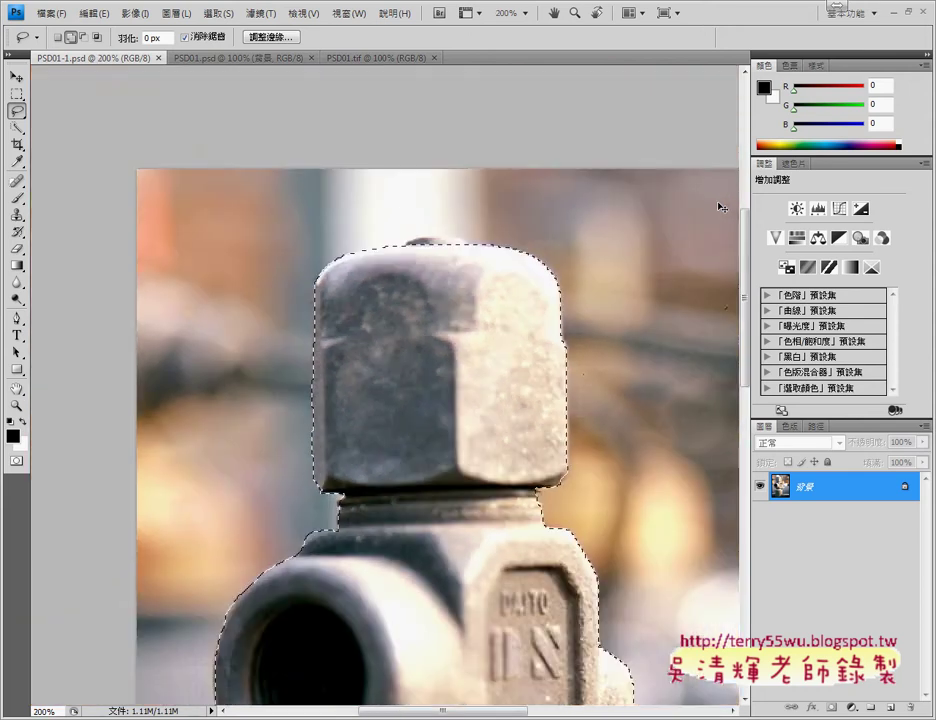
key("ctrl+minus")
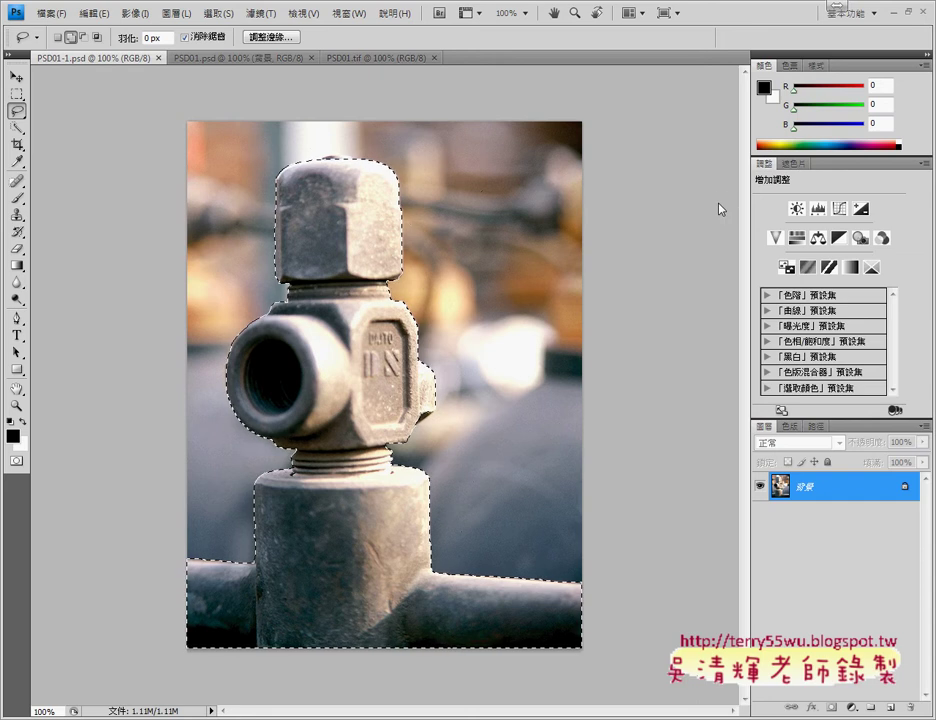
left_click(228, 60)
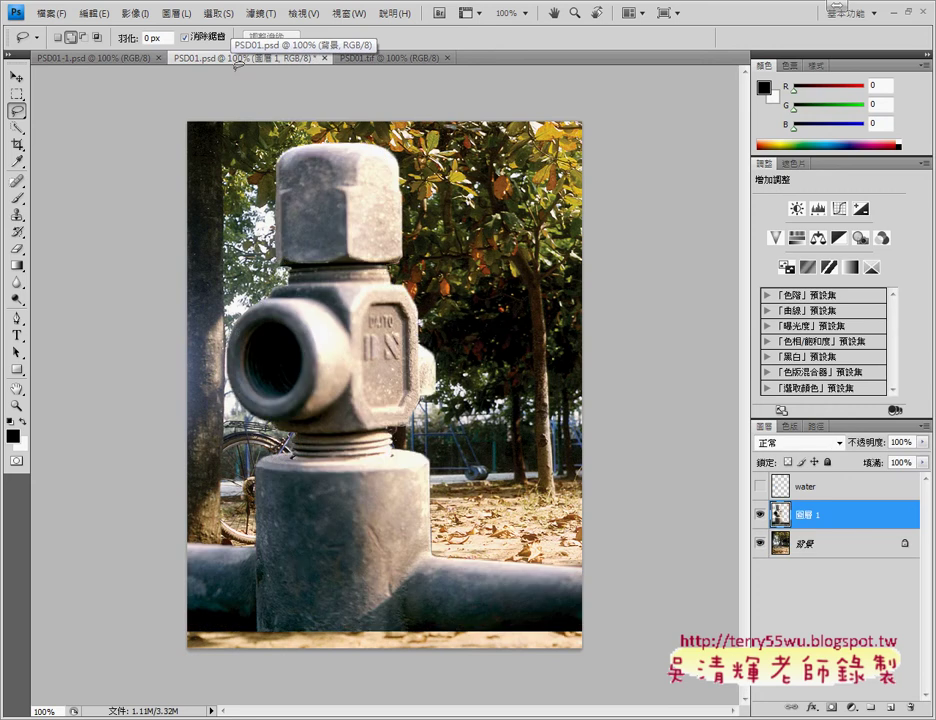
- Move the pasted pipe layer down to the canvas bottom and zoom in and out to check it
left_click(16, 76)
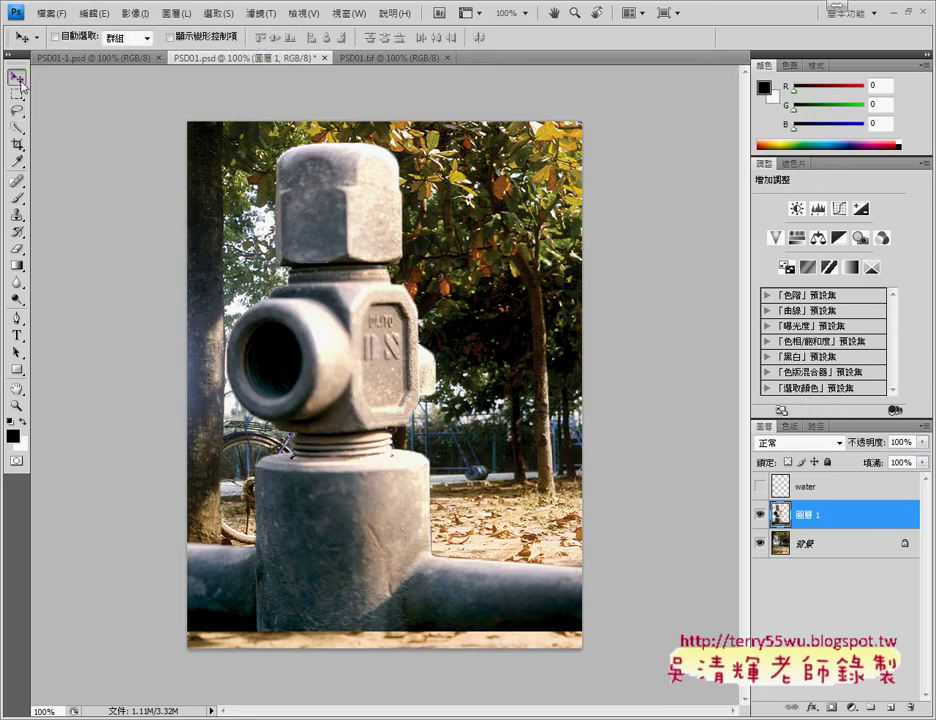
mouse_move(342, 264)
left_mouse_down()
mouse_move(342, 289)
mouse_move(347, 281)
left_mouse_up()
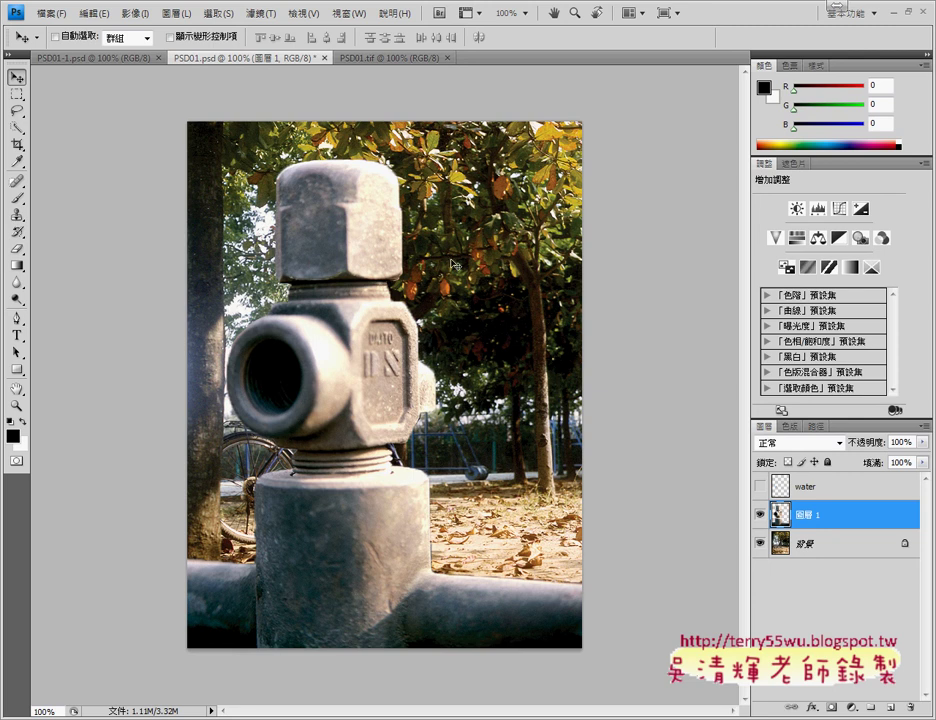
key("ctrl+plus")
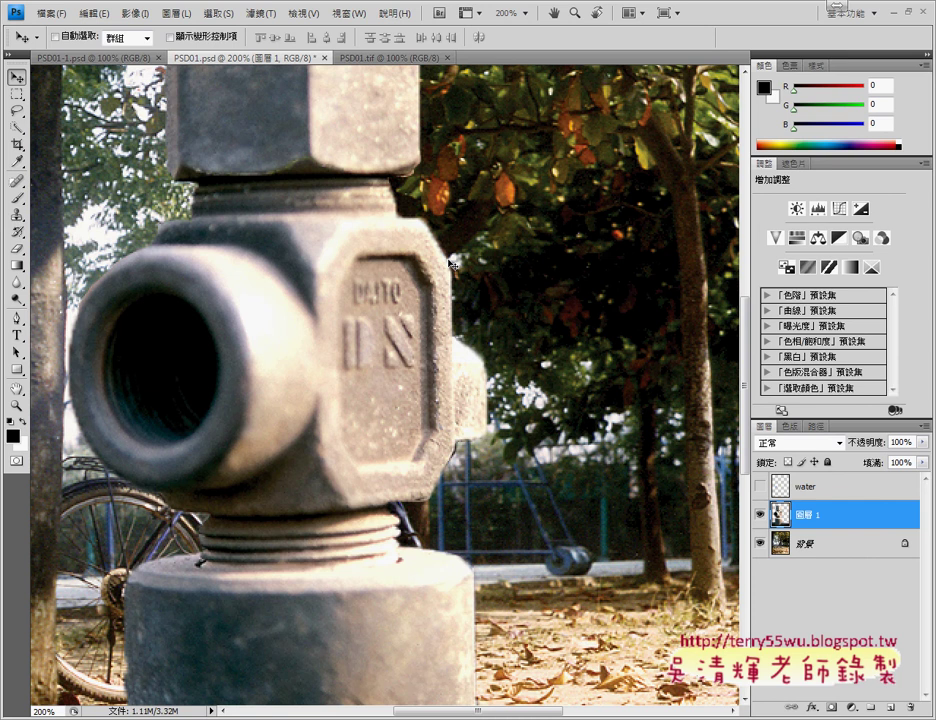
key("ctrl+minus")
key("ctrl+minus")
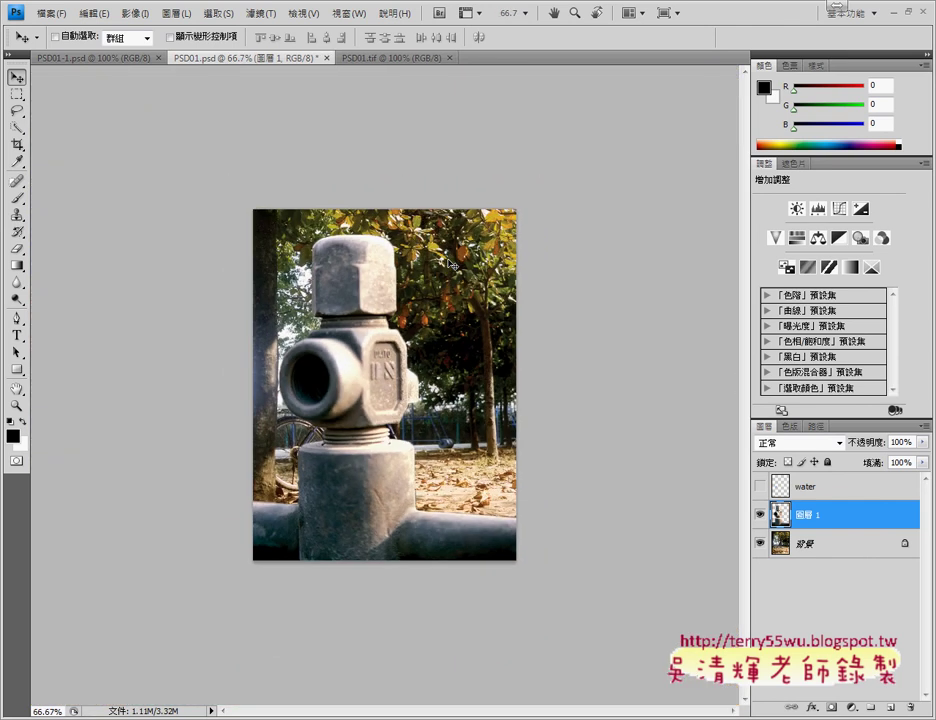